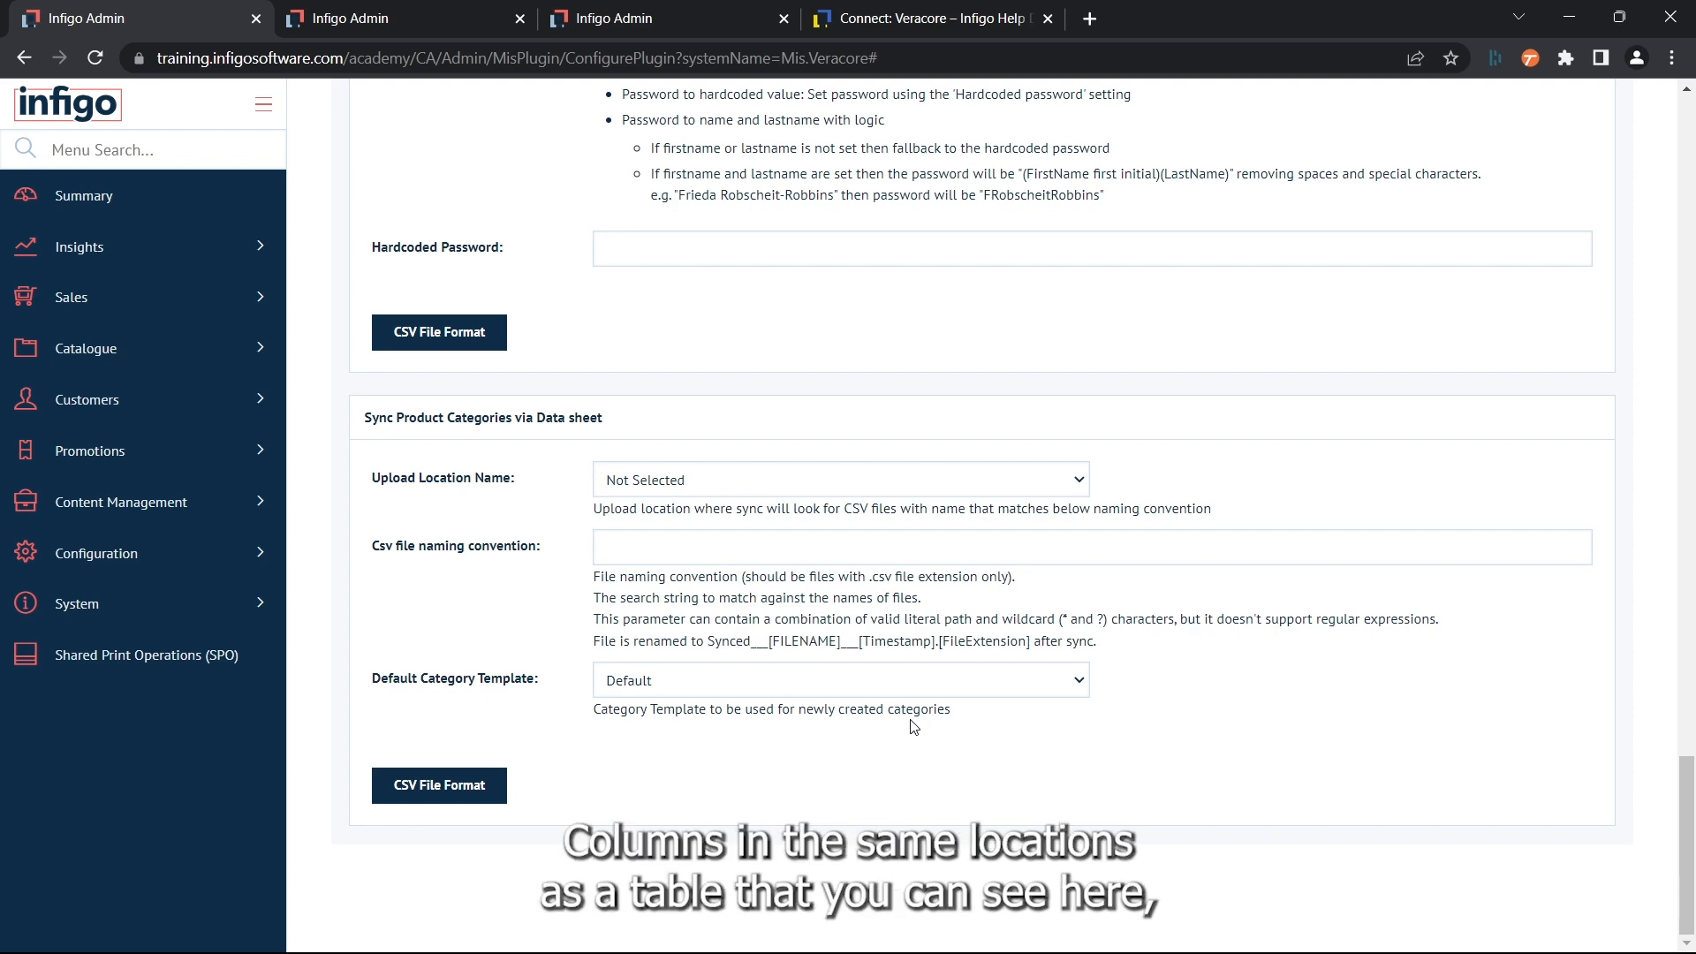
# - Check the Veracore help article's column mapping against column A and the Level columns of the sample_category sheet in Excel
pyautogui.click(927, 18)
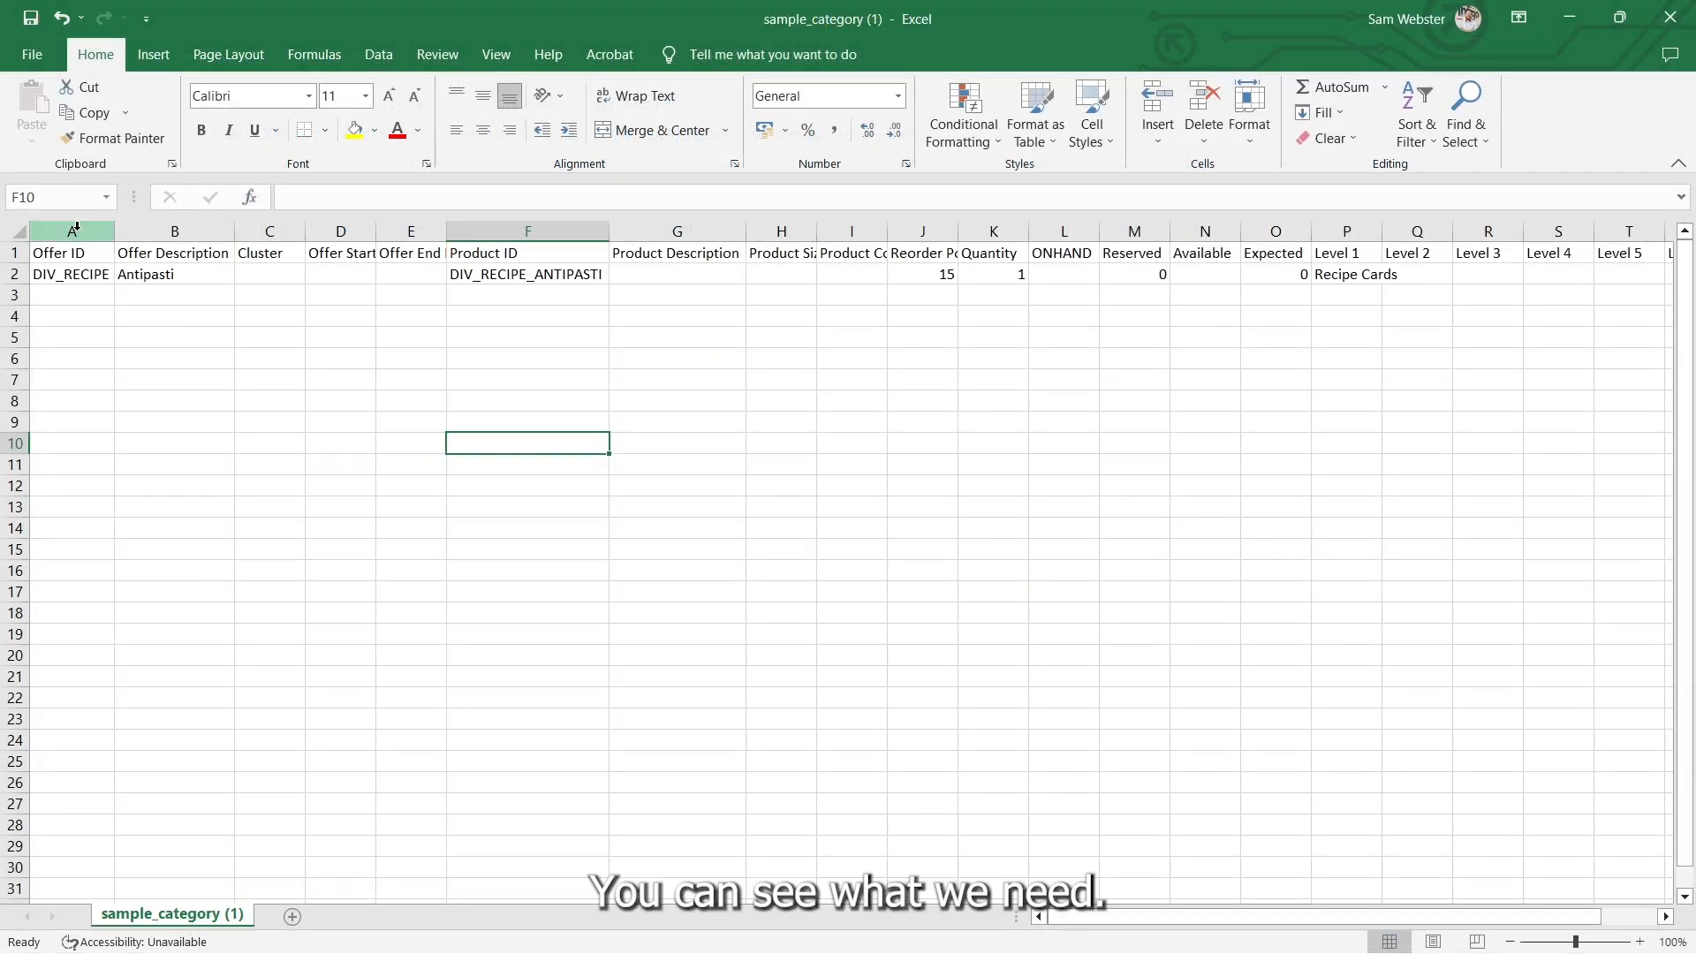
pyautogui.click(76, 226)
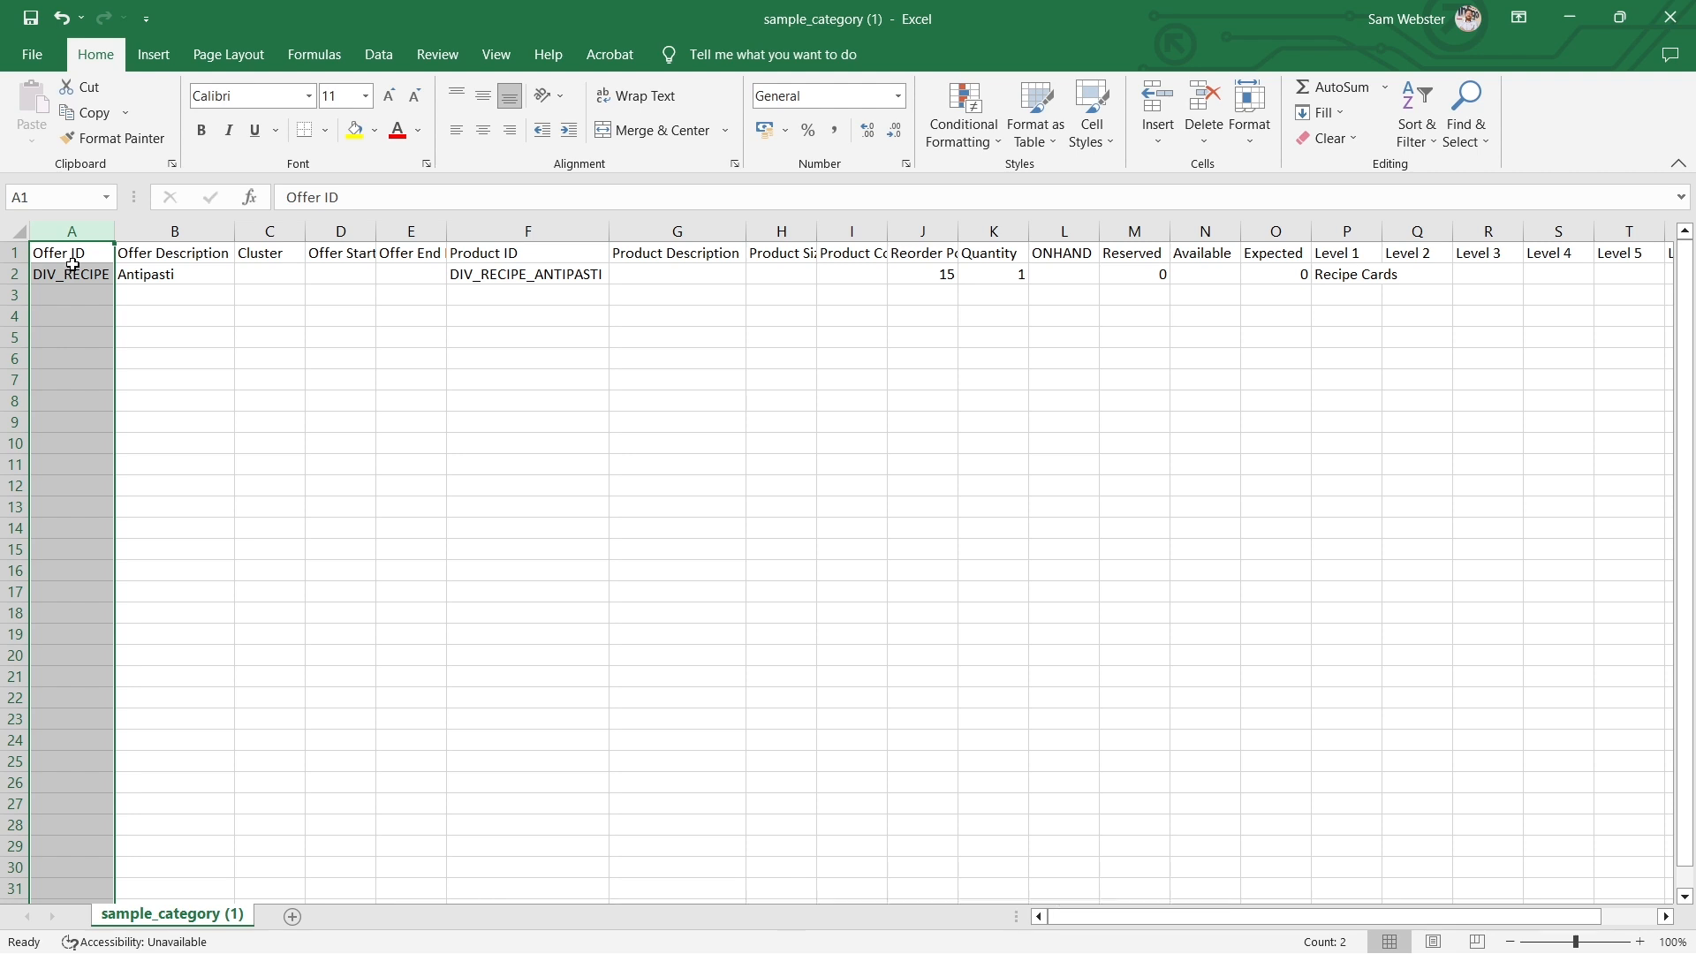
pyautogui.moveTo(1347, 231); pyautogui.dragTo(1581, 219)
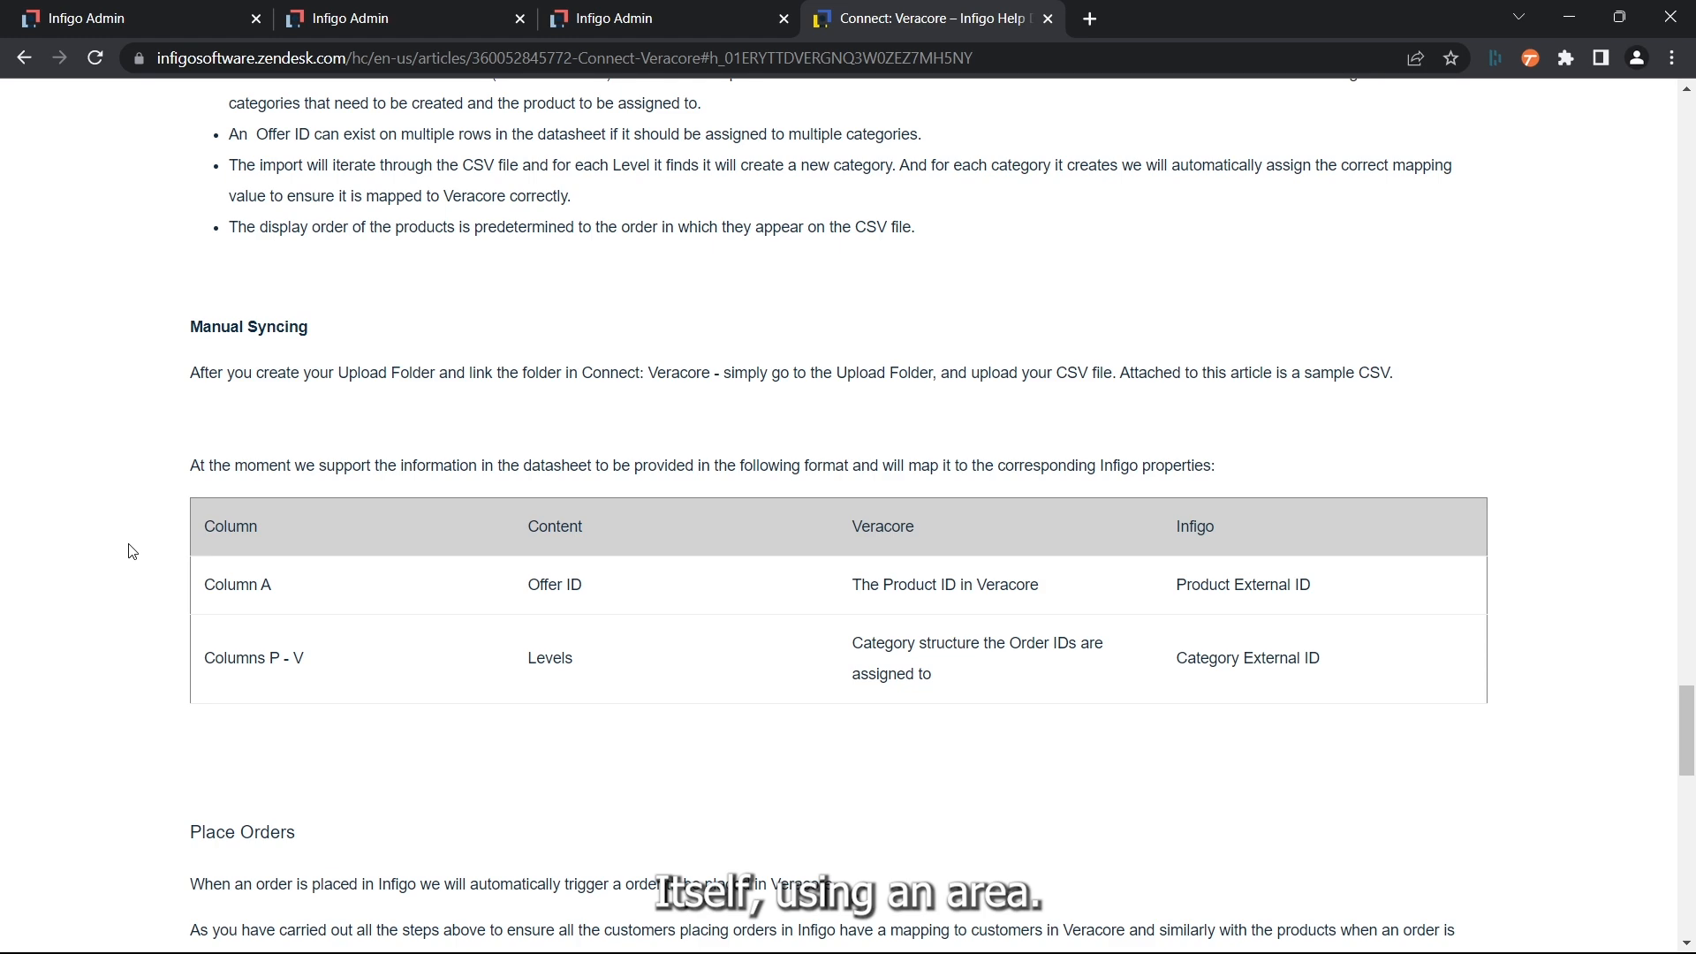
# - Return to the Infigo admin area, search the menu for "upload" and open Upload Folders in a new browser tab
pyautogui.click(113, 27)
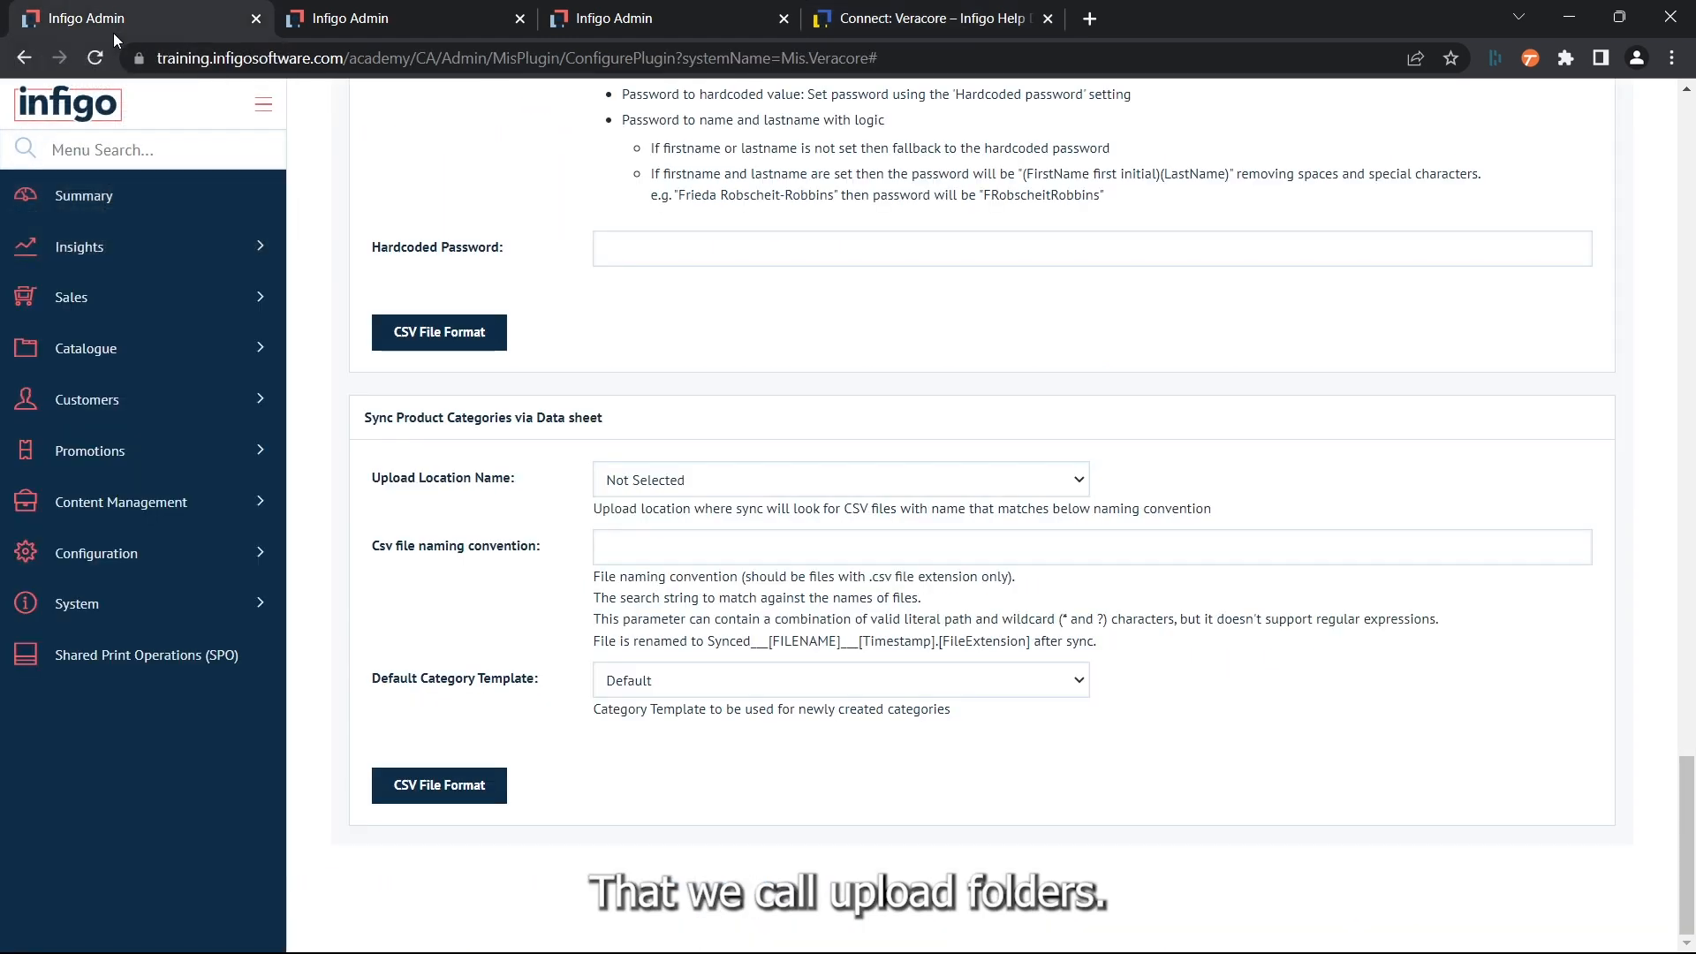
pyautogui.click(124, 150)
pyautogui.write('upload')
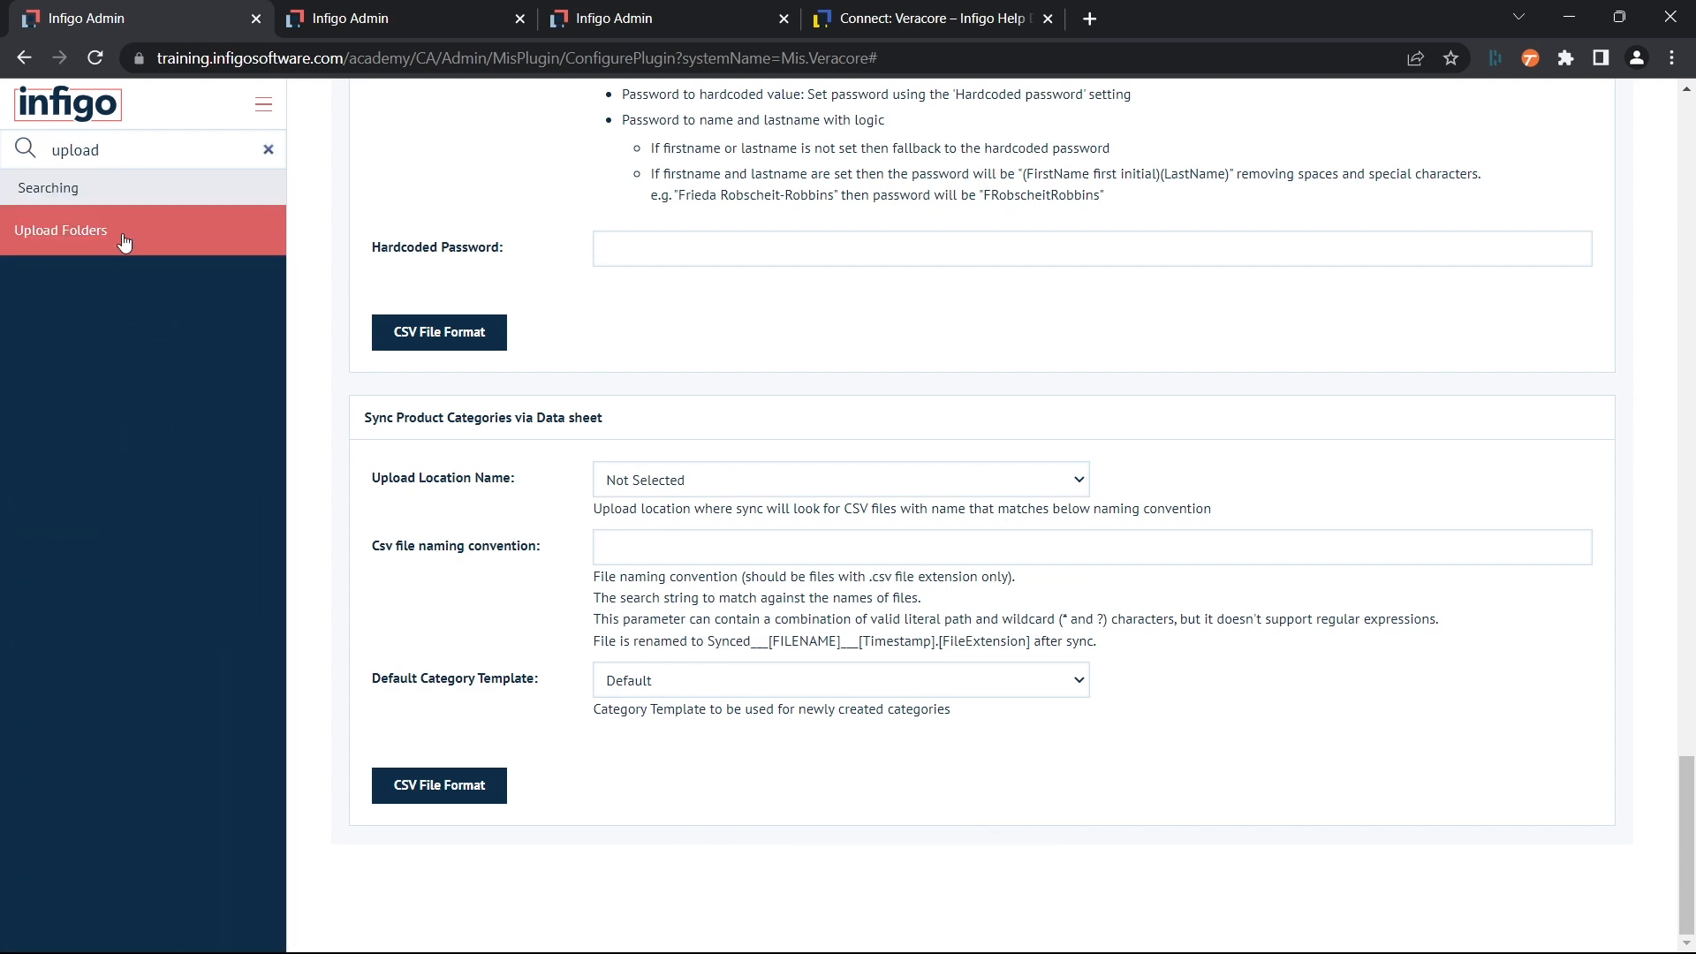
pyautogui.rightClick(131, 240)
pyautogui.click(177, 253)
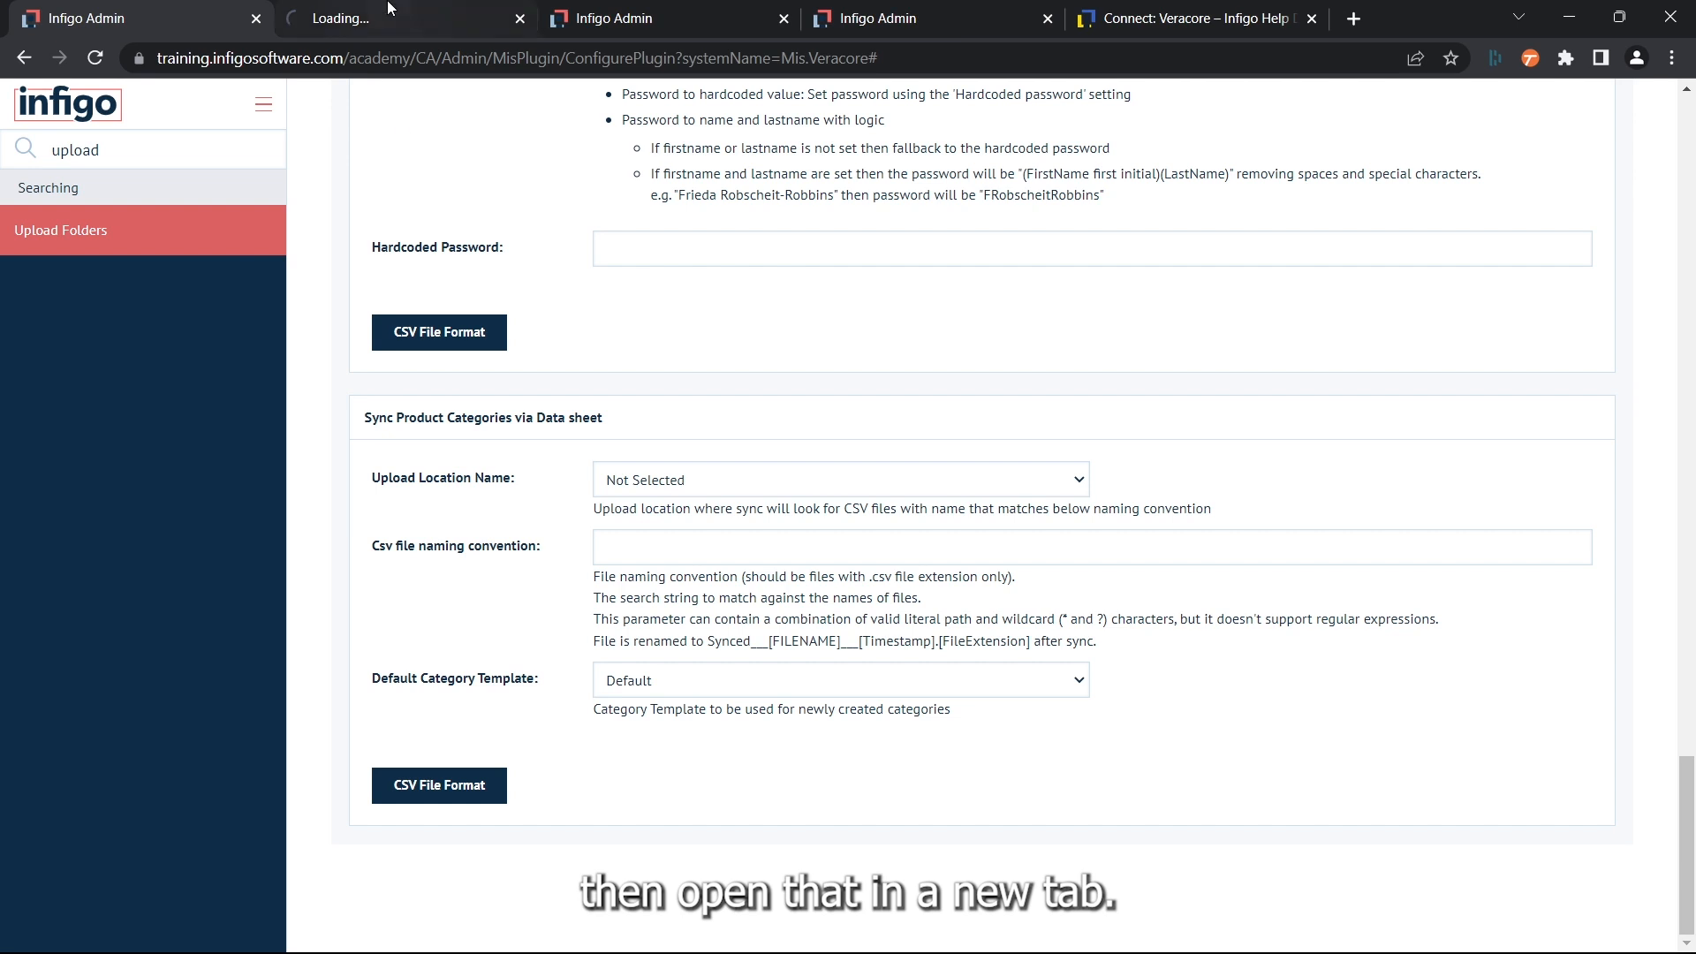
pyautogui.click(391, 12)
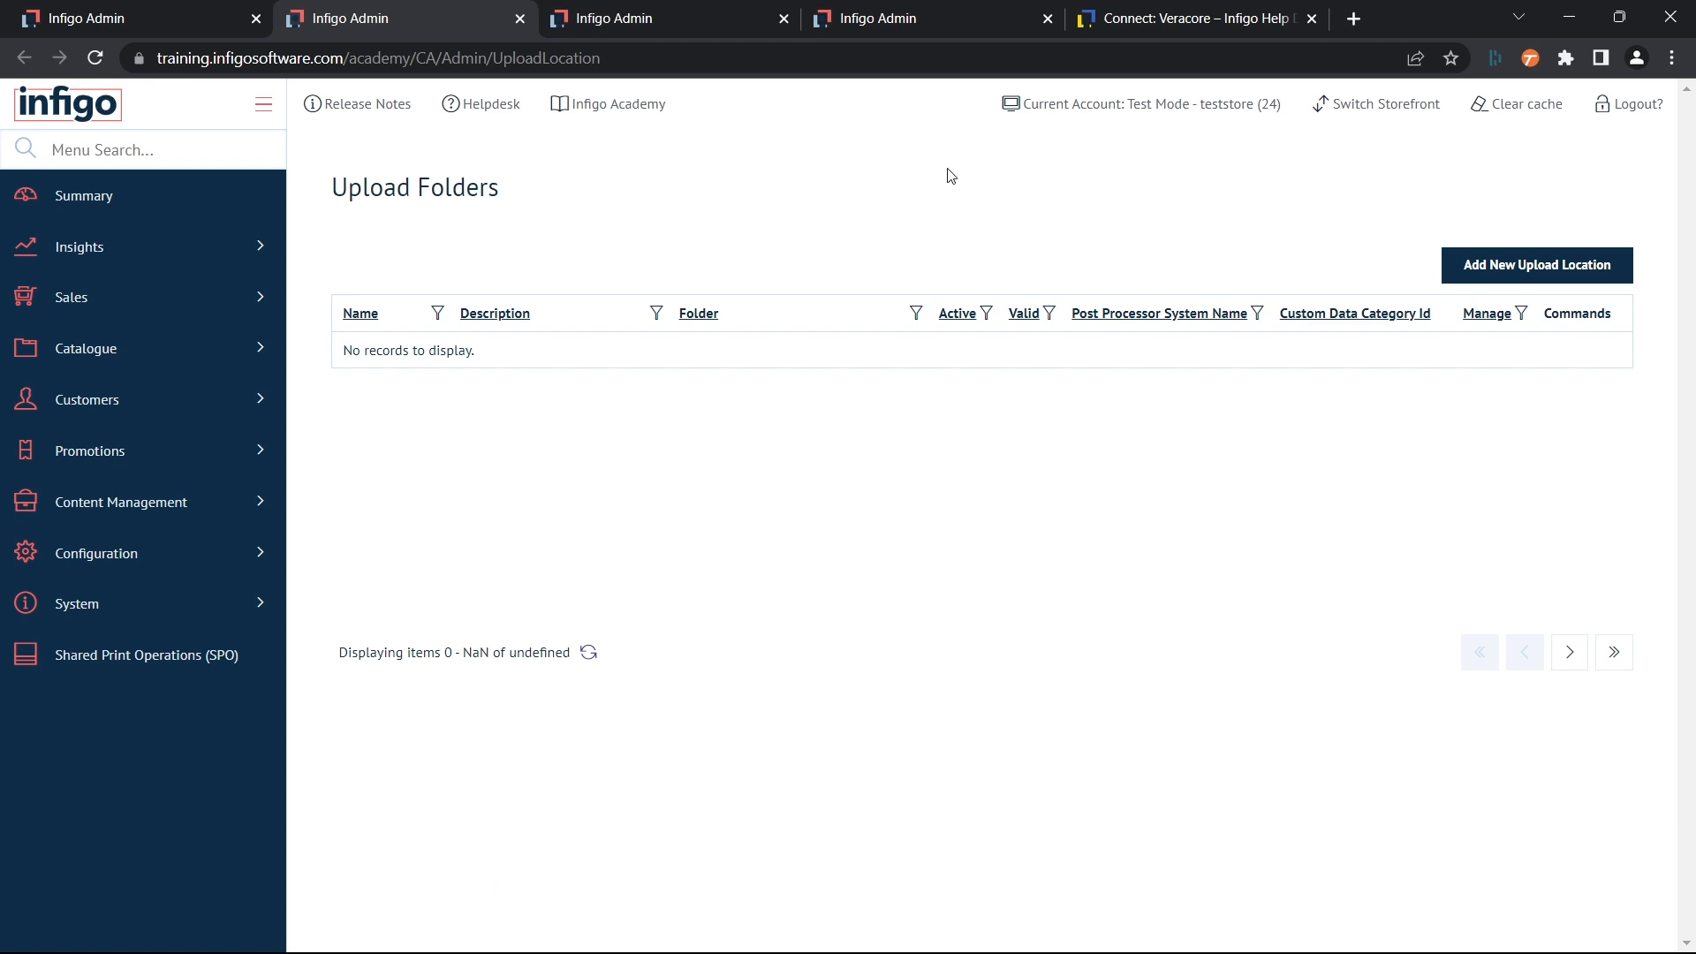
# - Add an active upload location named Category Sync with description Syncing and folder CategorySync
pyautogui.click(1541, 273)
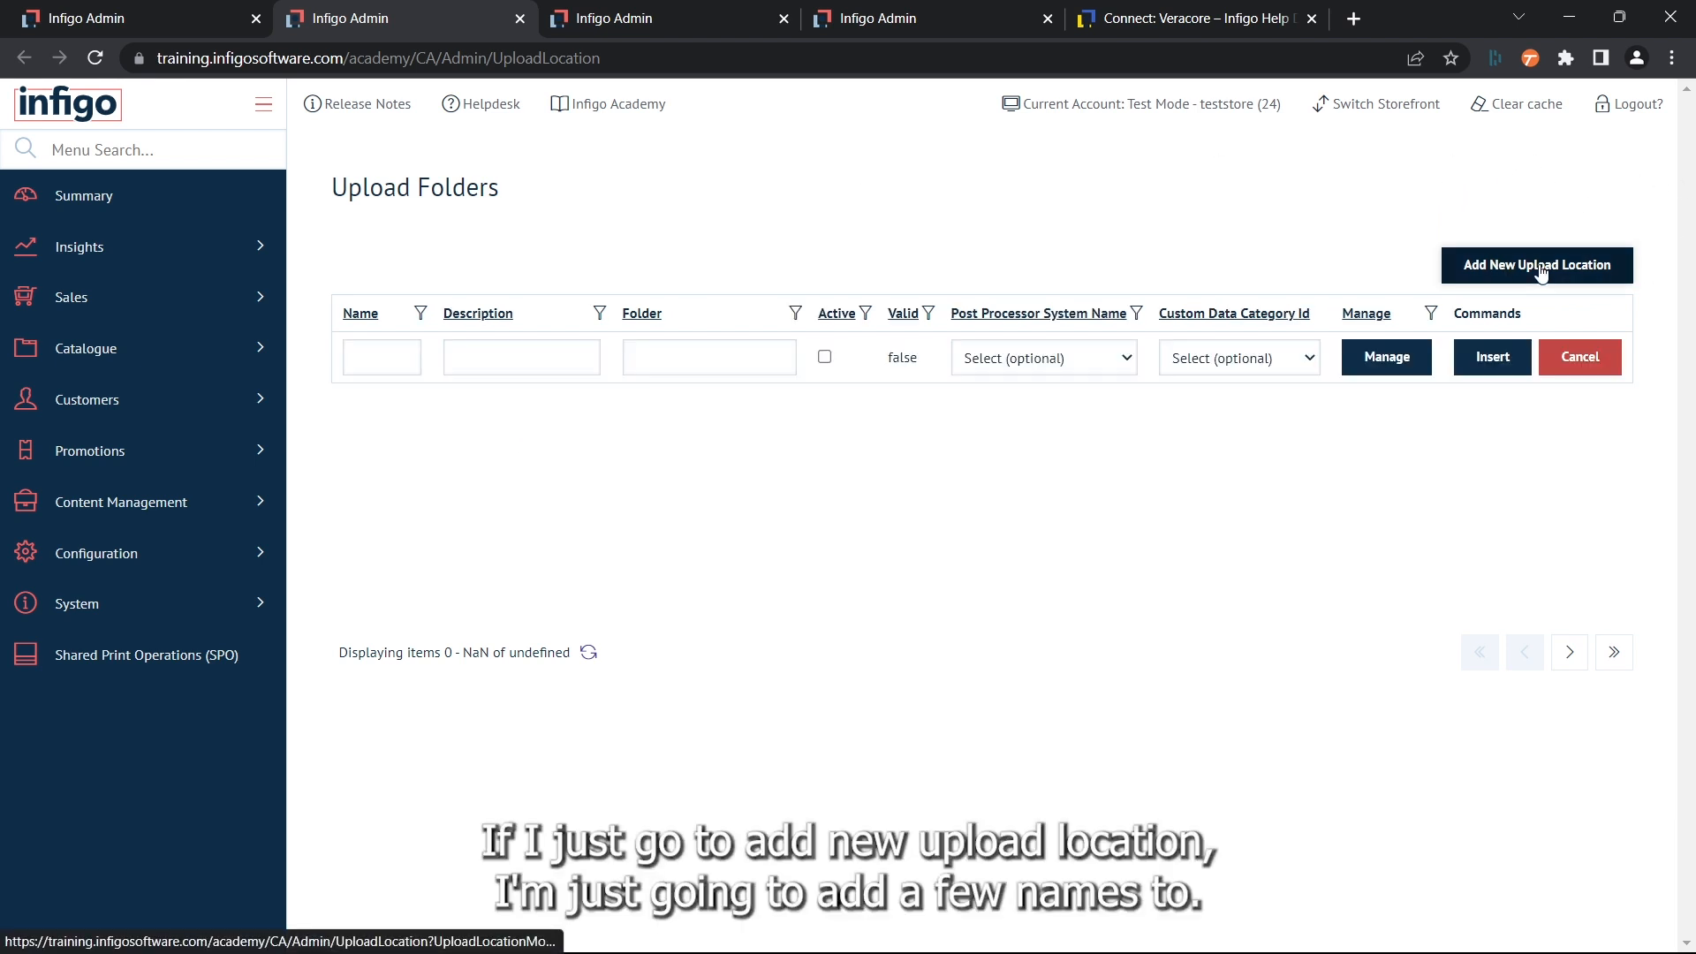
pyautogui.click(369, 368)
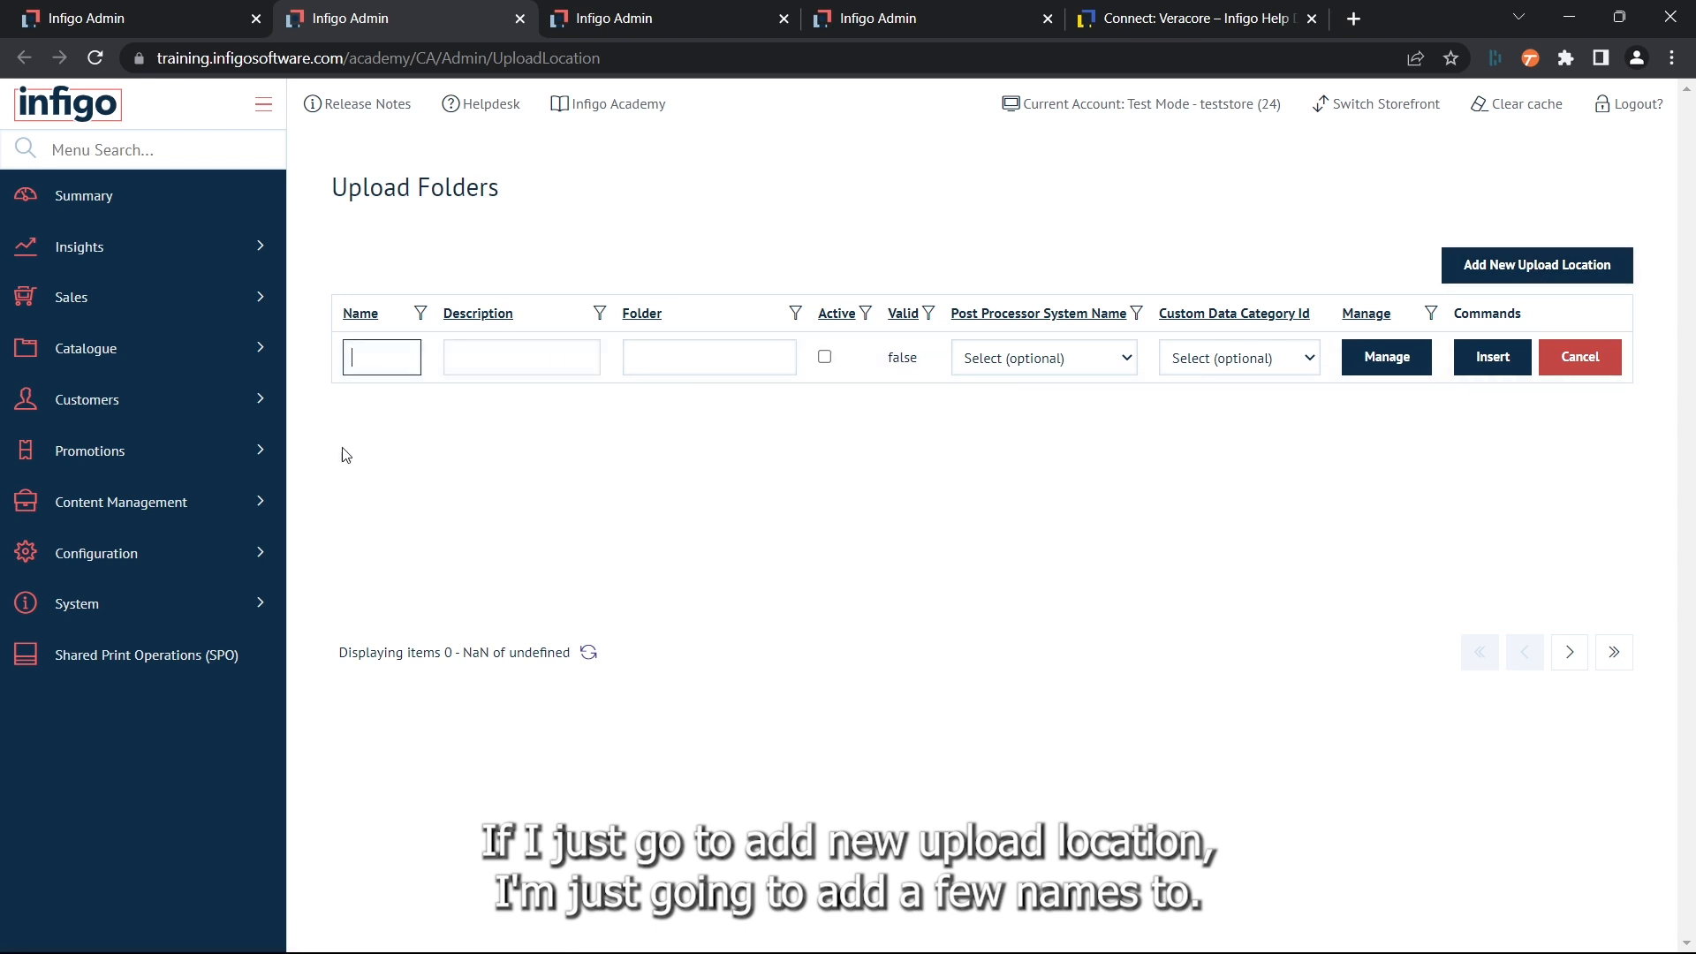
pyautogui.write('Category')
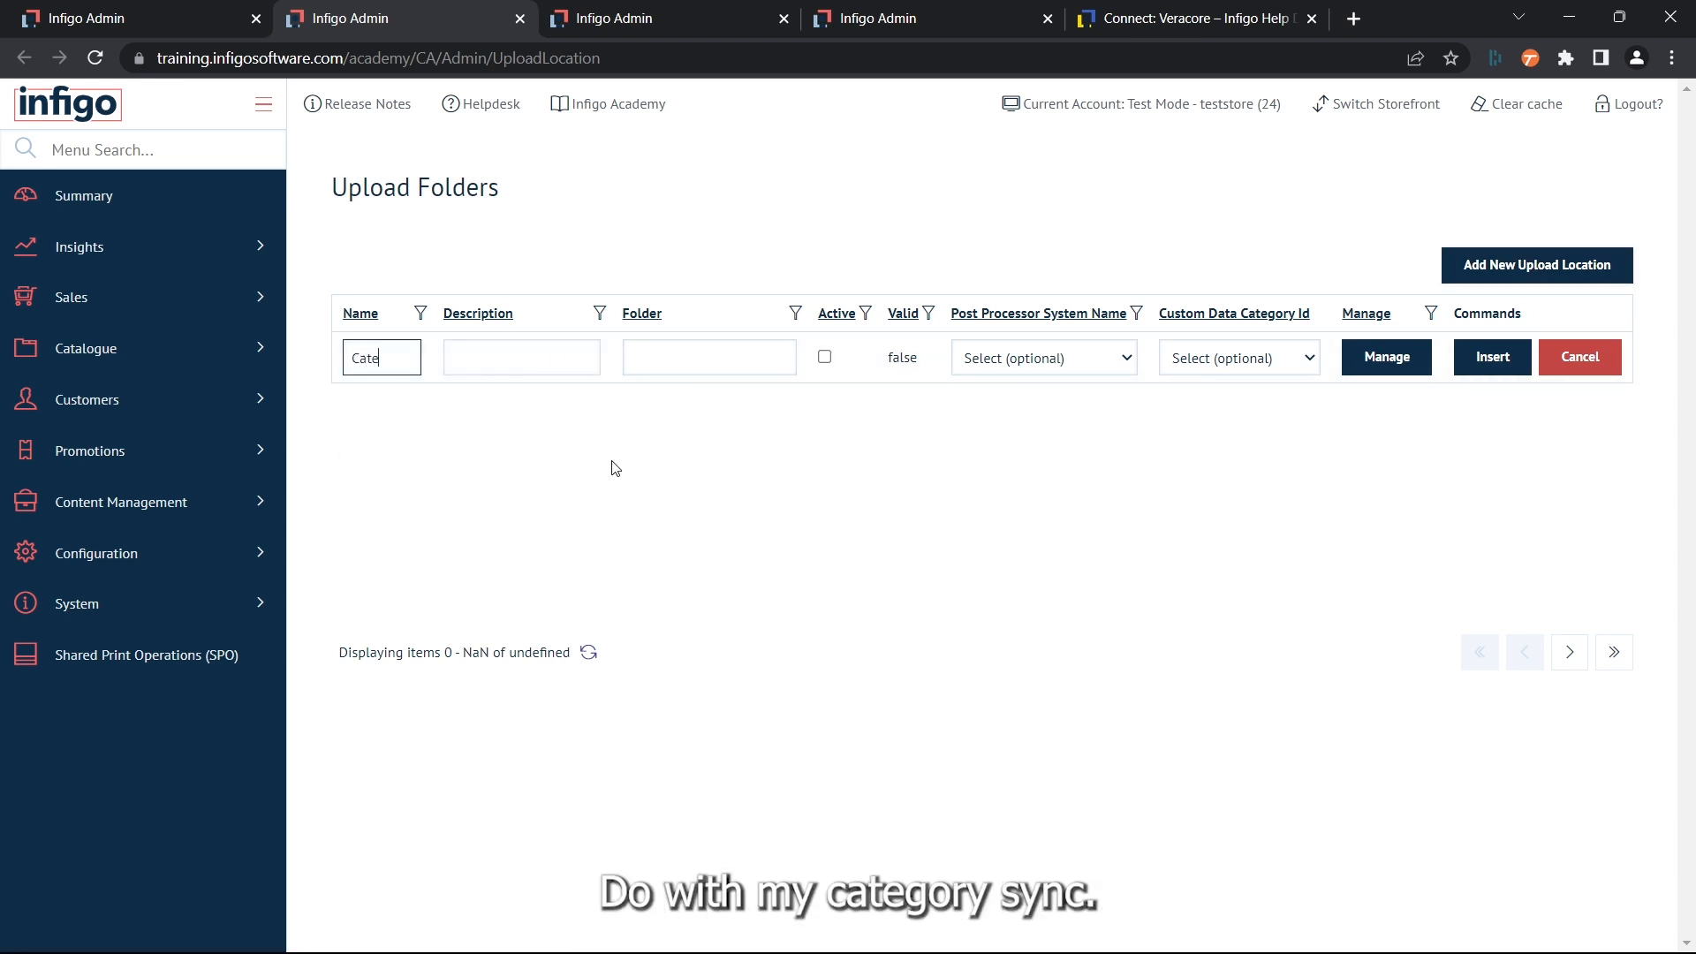
pyautogui.write('Sync')
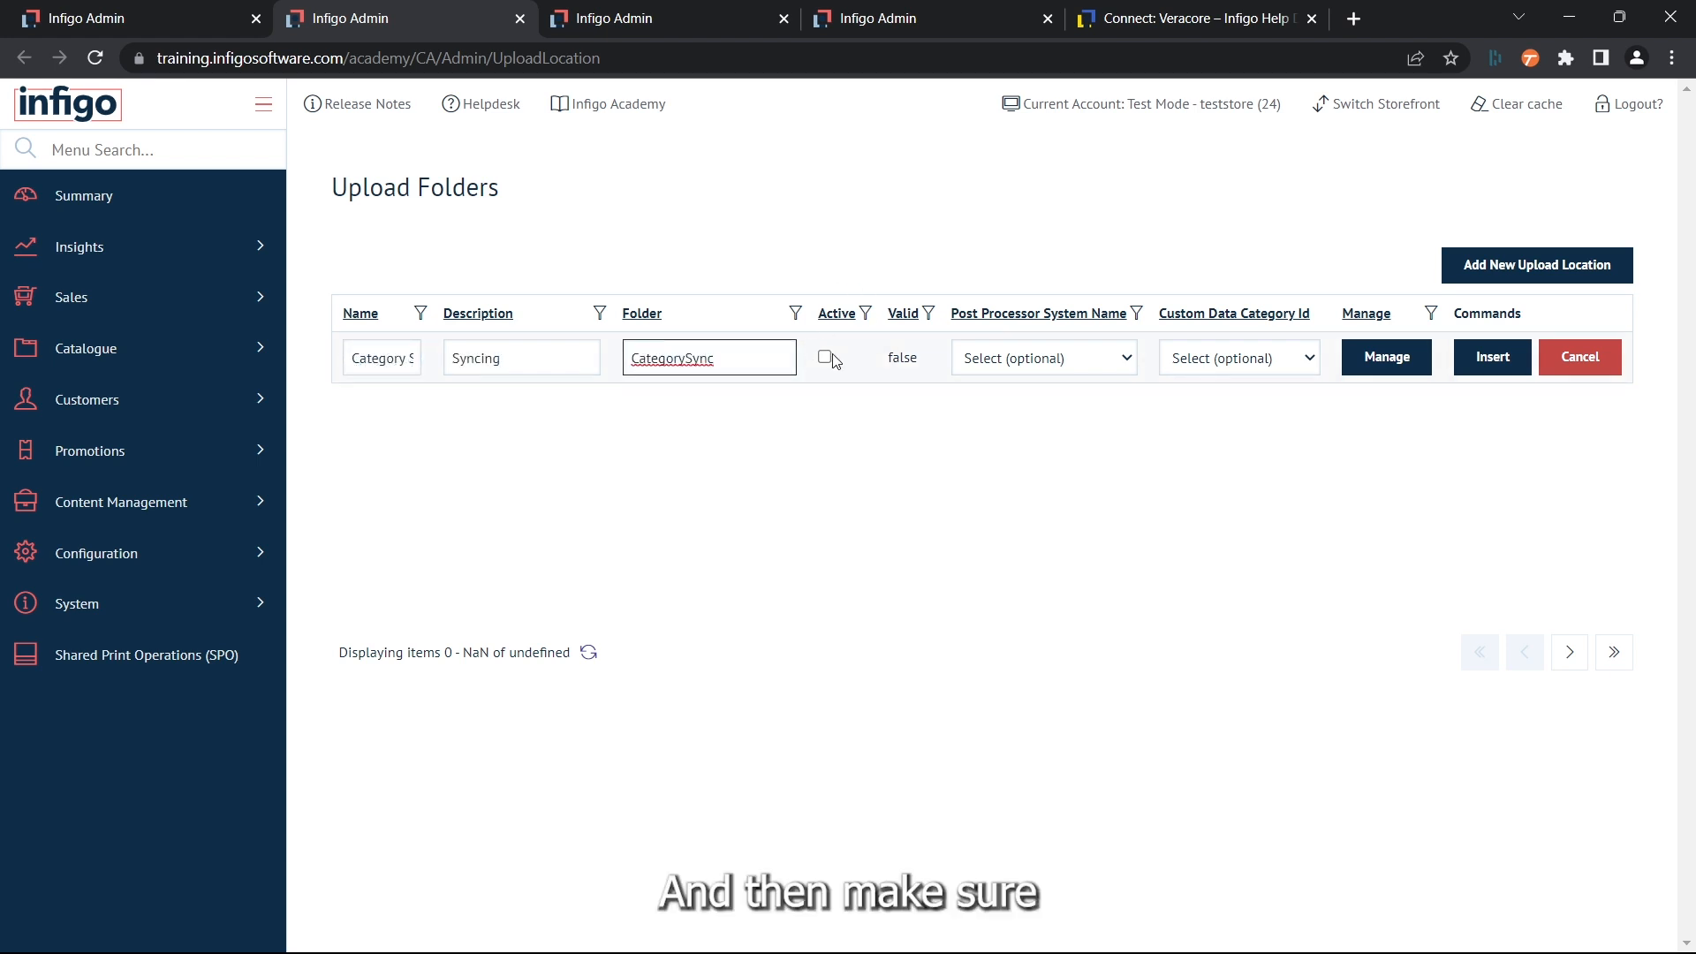
pyautogui.click(827, 357)
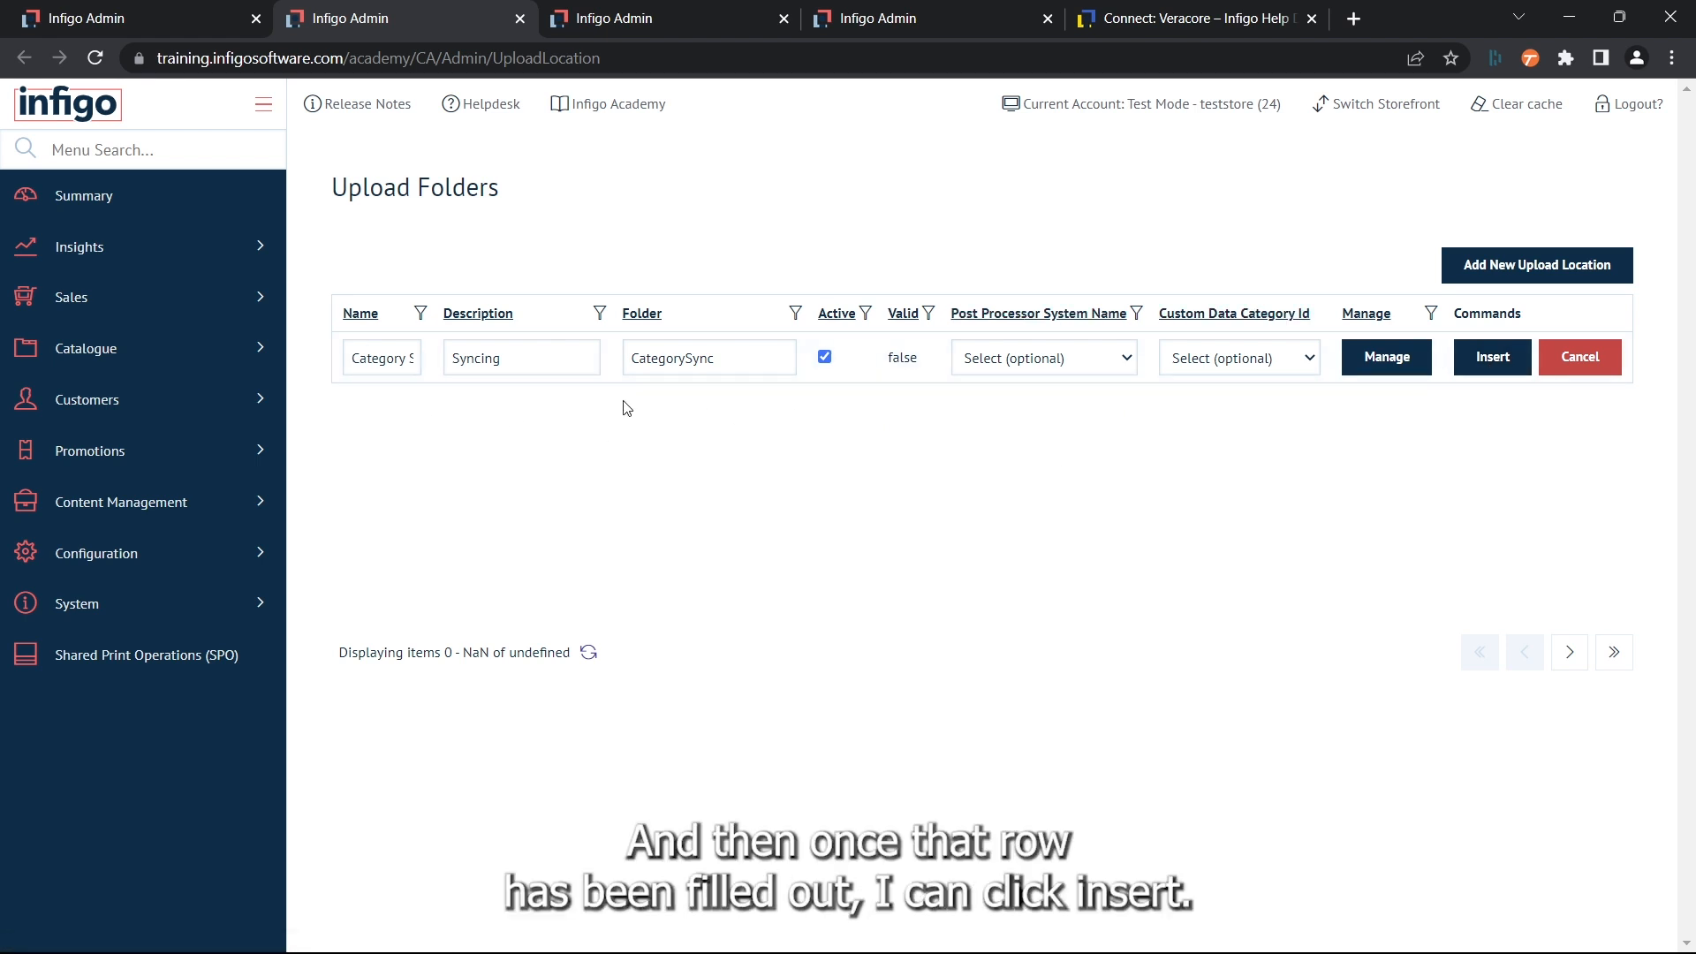
pyautogui.click(1487, 358)
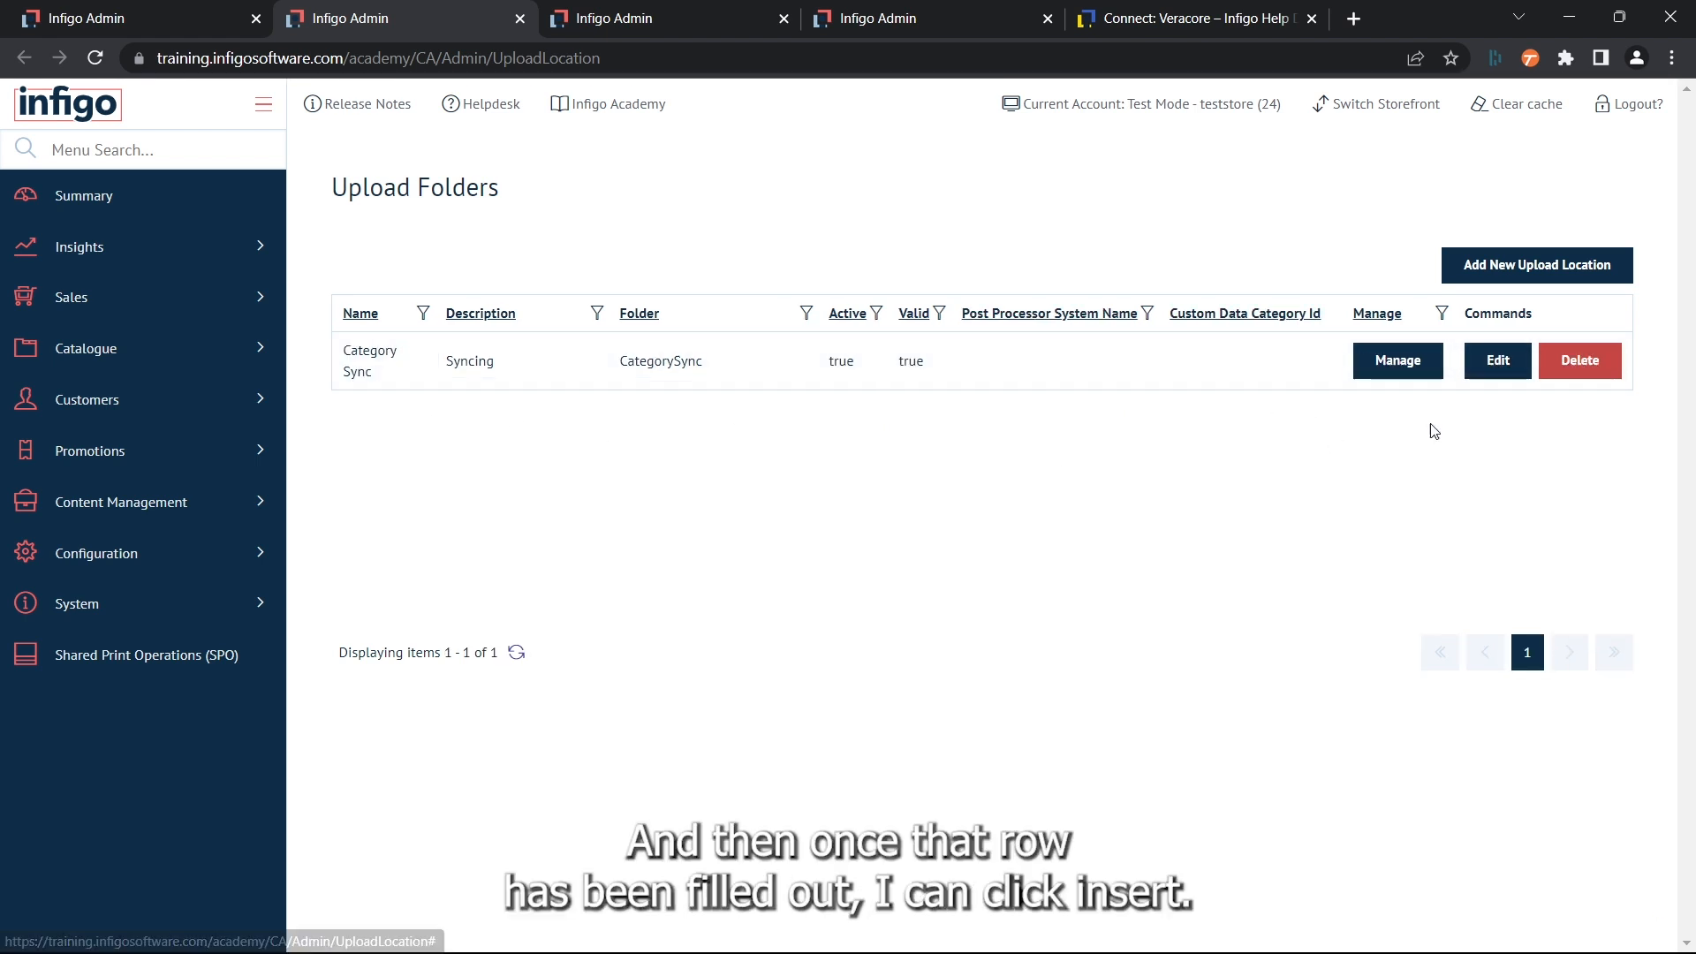
# - Inspect the contents of the Category Sync upload location and return to the upload folder list
pyautogui.click(1403, 371)
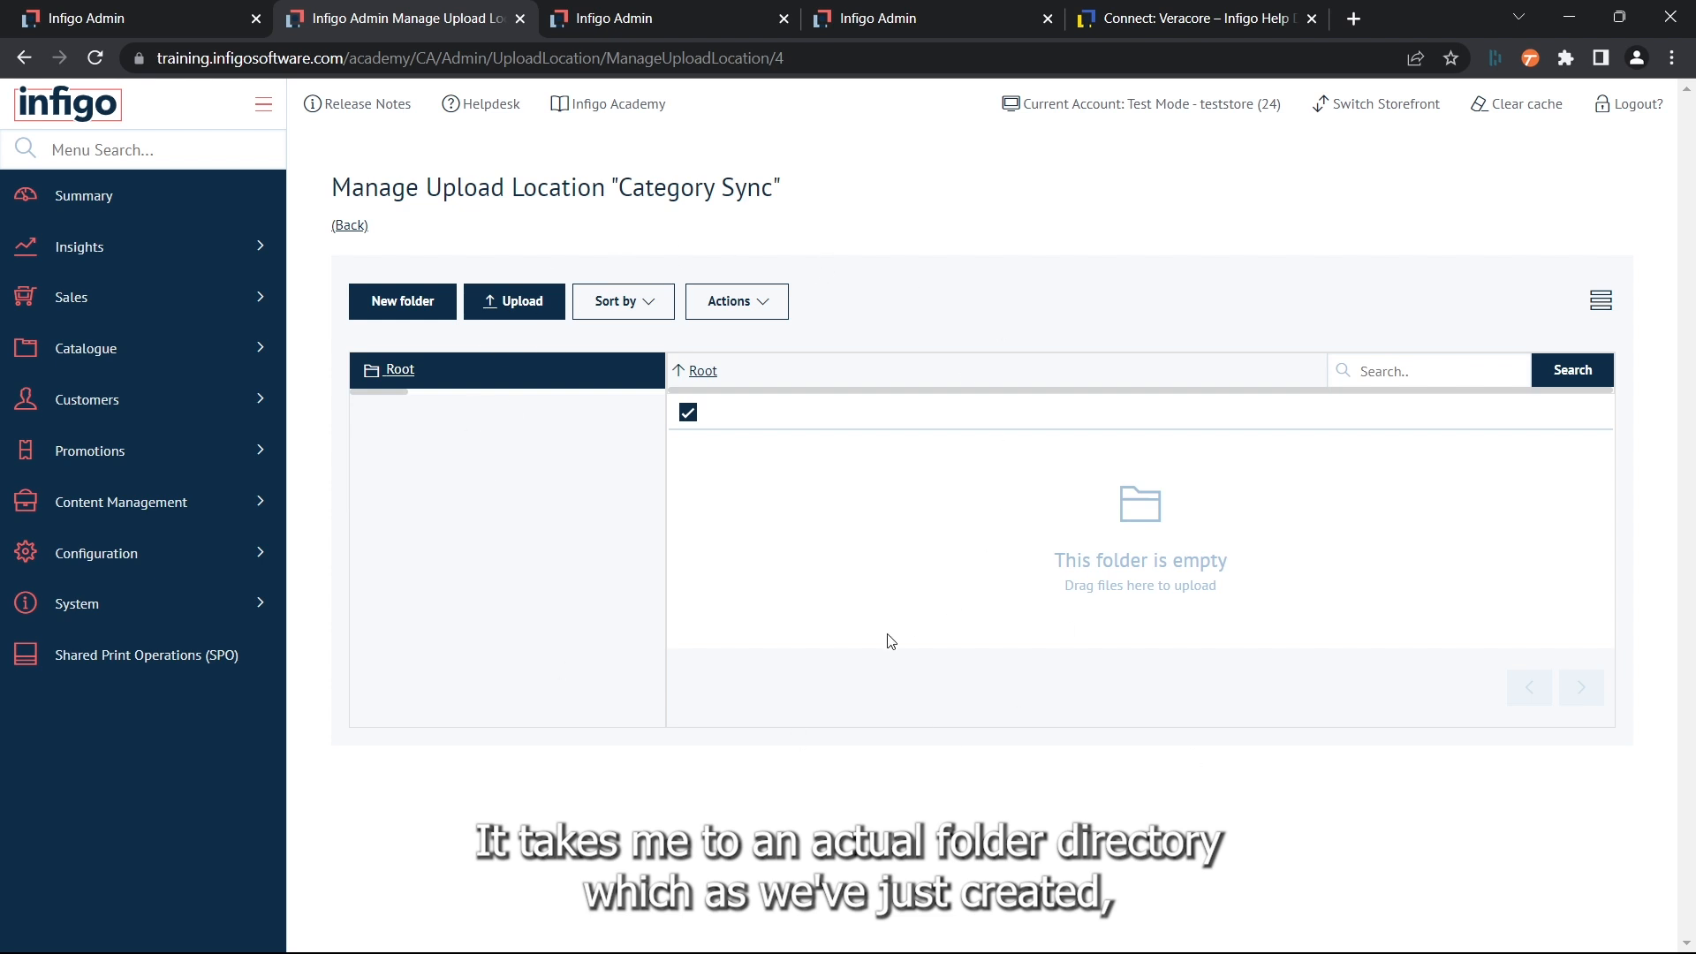
pyautogui.click(351, 227)
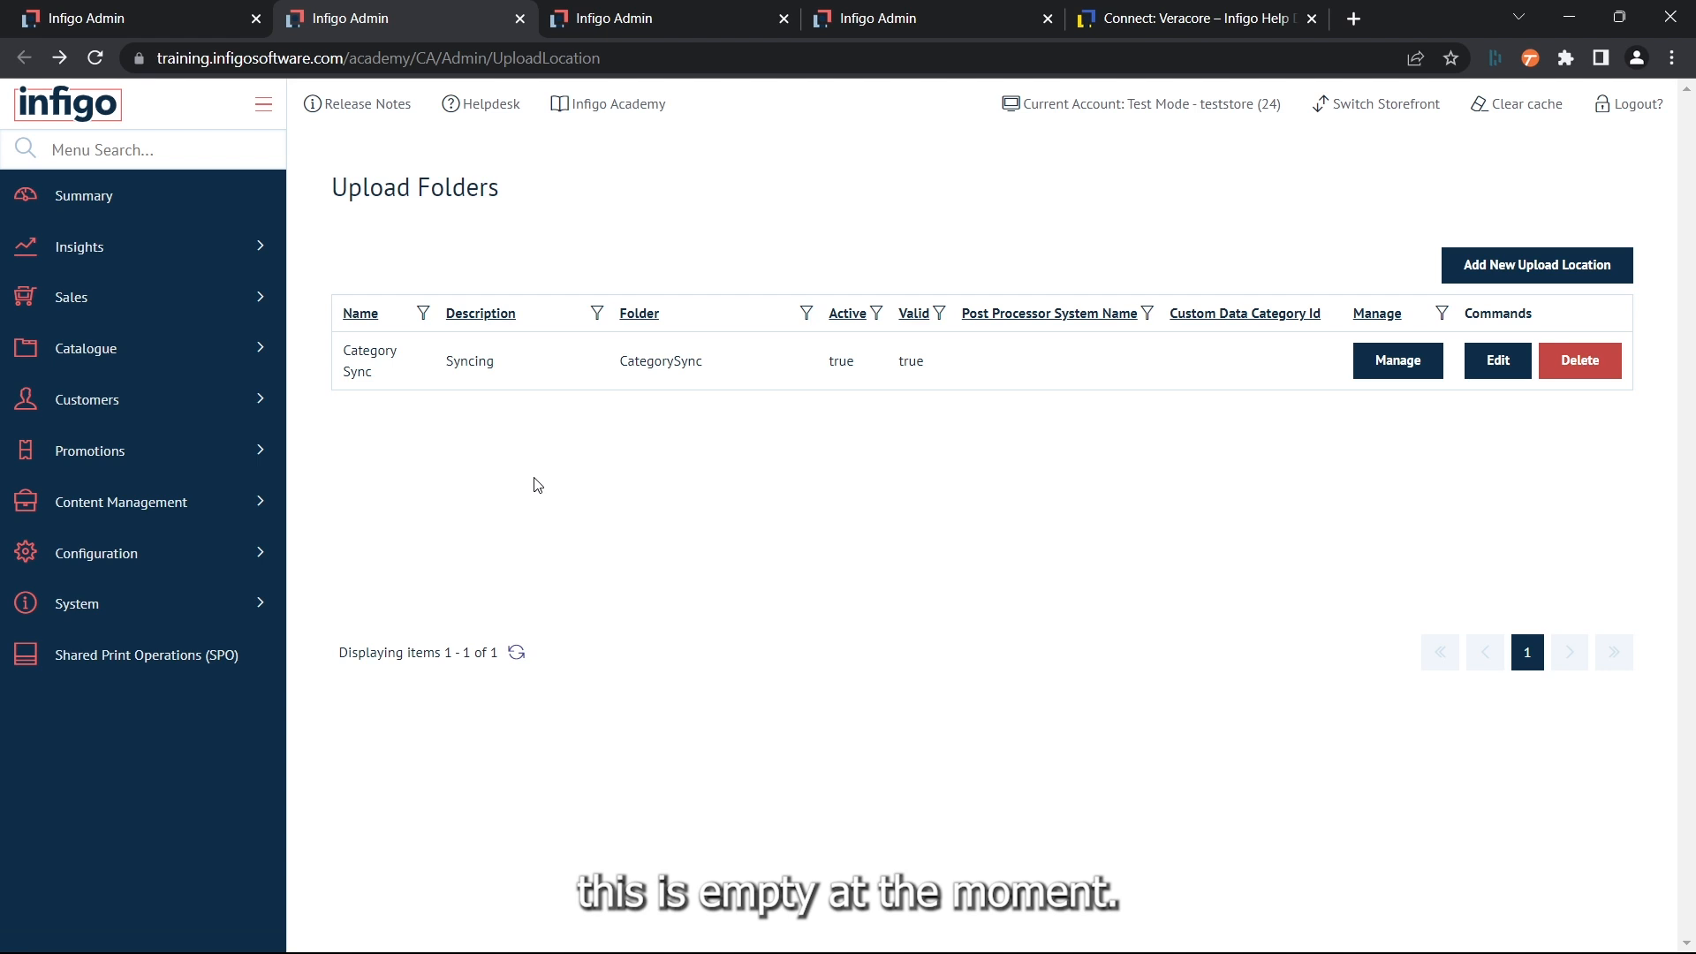
# - In the Veracore plugin settings, set the upload location for syncing product categories via data sheet to CategorySync
pyautogui.click(140, 17)
pyautogui.scroll(10, 421, 442)
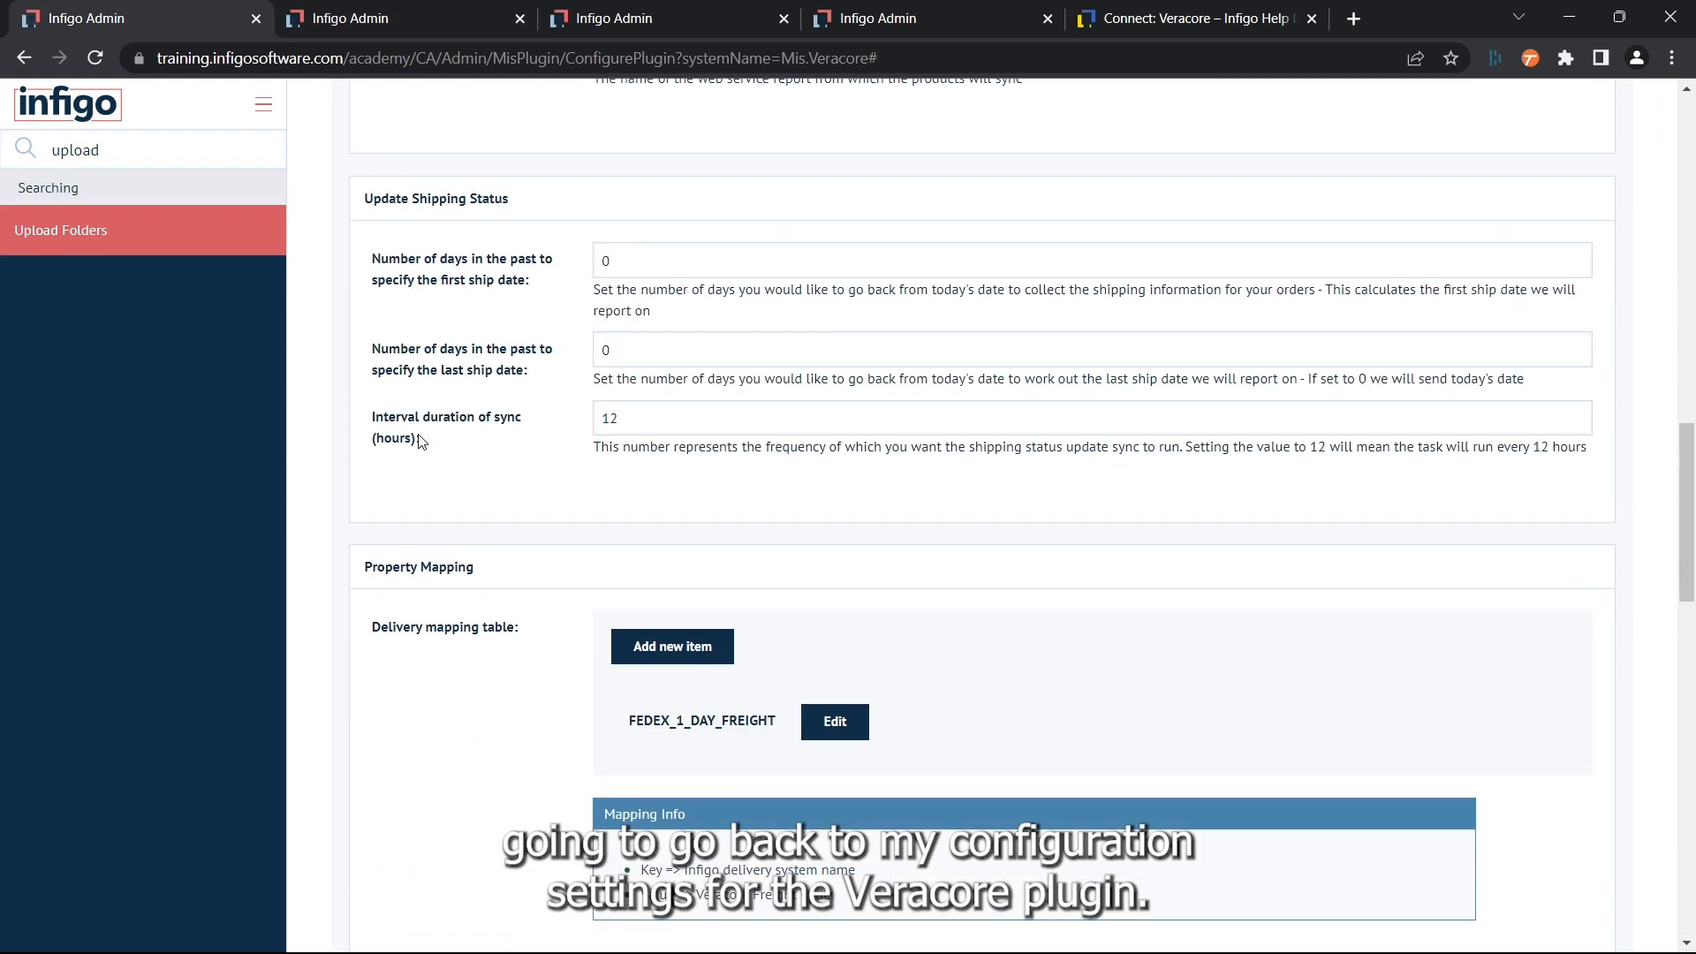
pyautogui.scroll(10, 421, 442)
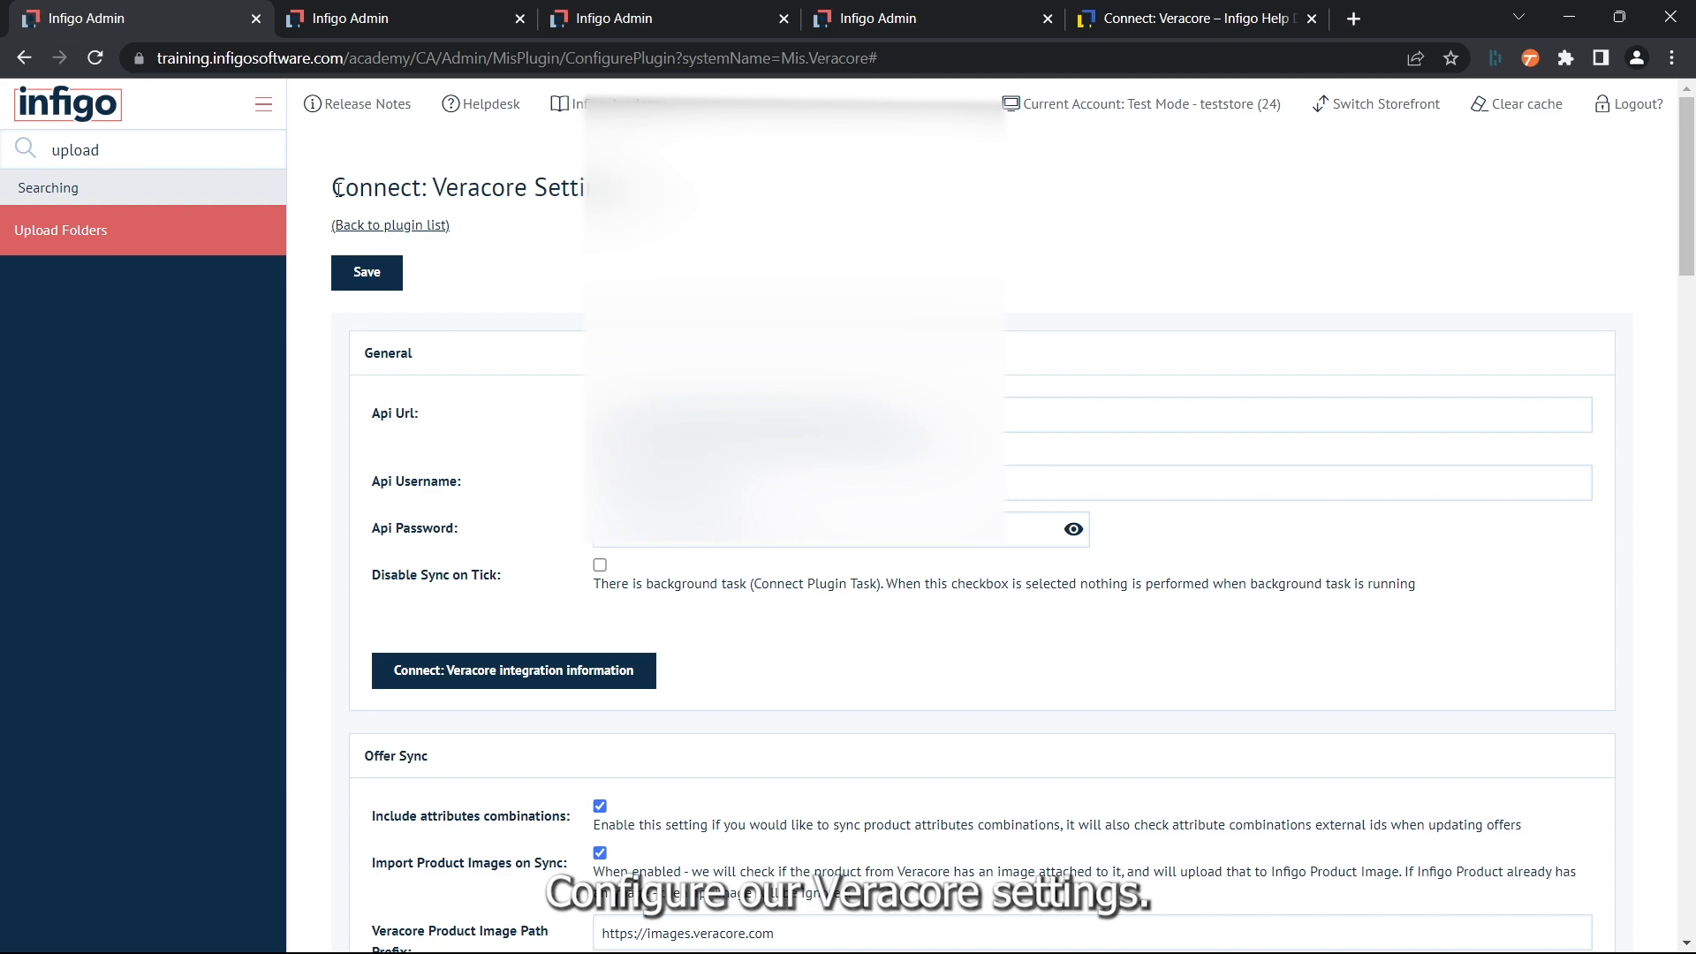
pyautogui.scroll(-20, 521, 198)
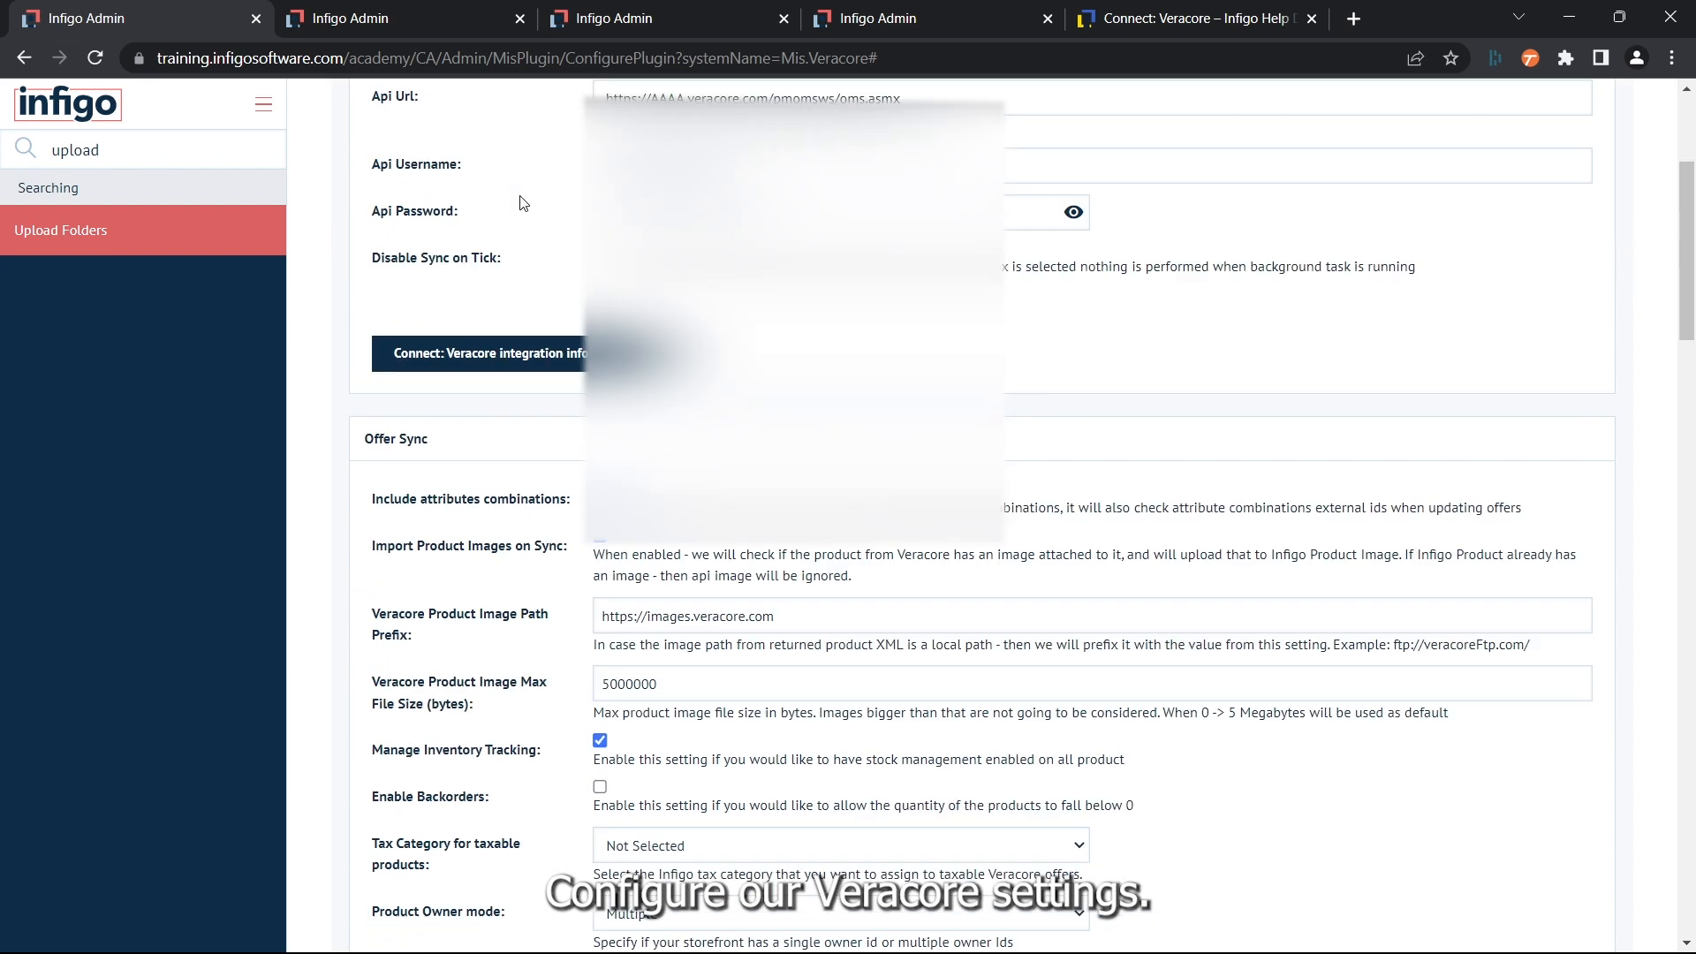
pyautogui.scroll(-3, 521, 203)
pyautogui.scroll(4, 521, 203)
pyautogui.scroll(-2, 521, 203)
pyautogui.scroll(-3, 521, 203)
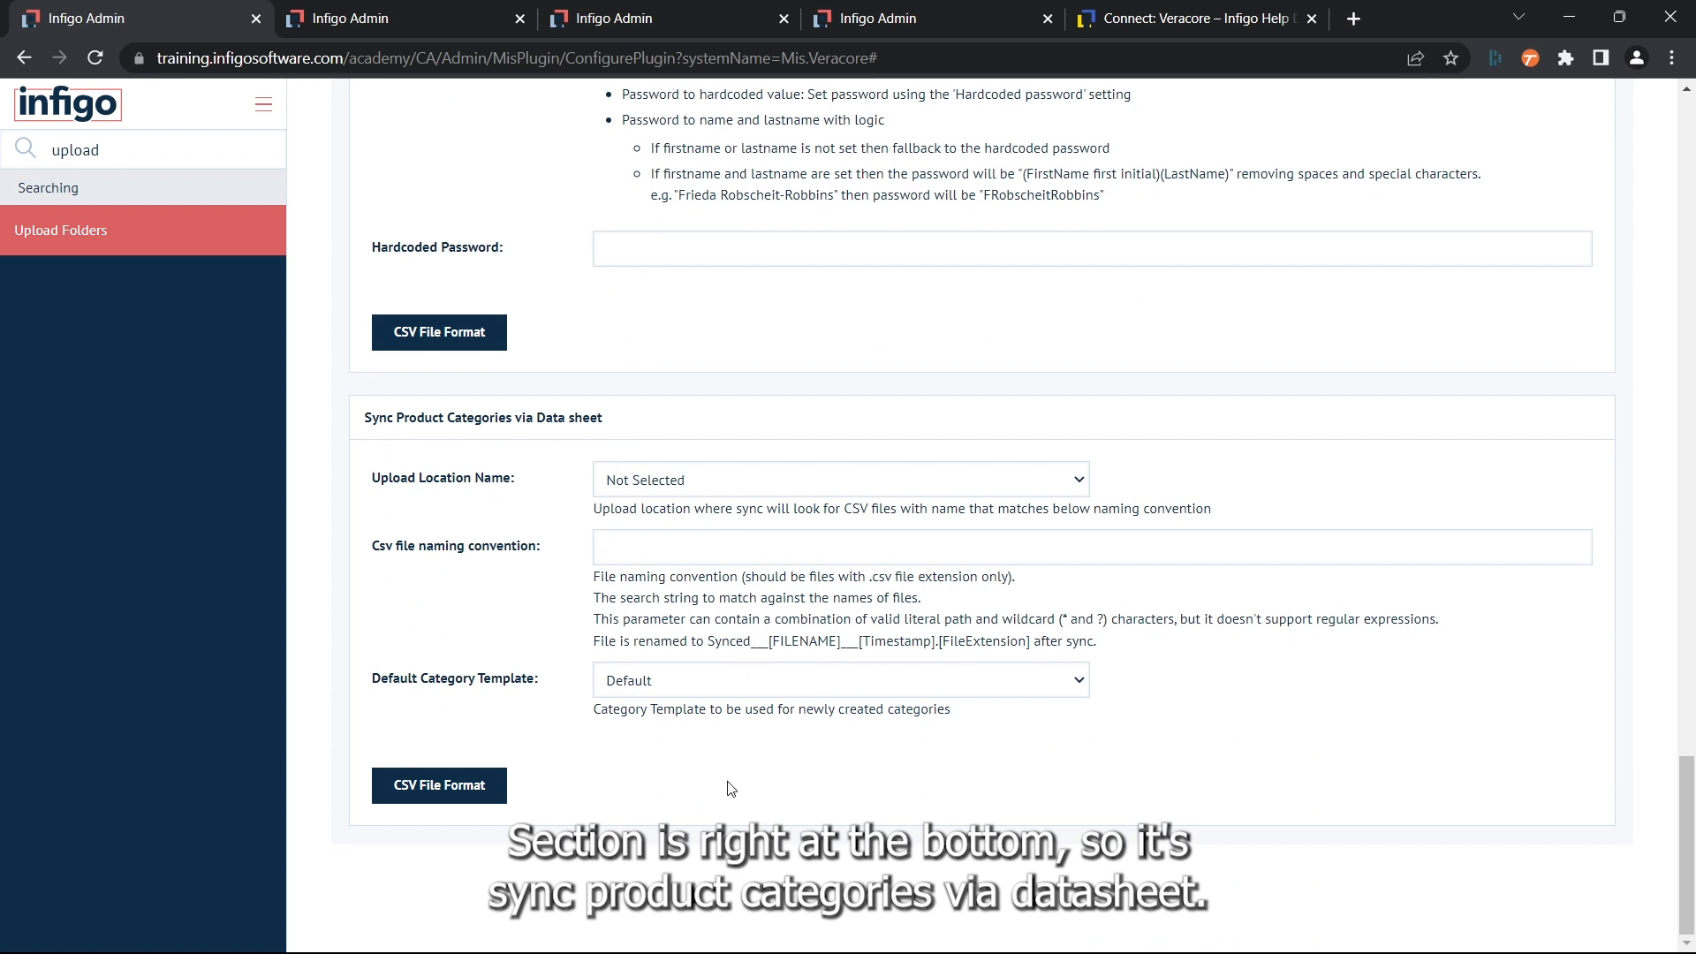
pyautogui.moveTo(362, 435); pyautogui.dragTo(618, 424)
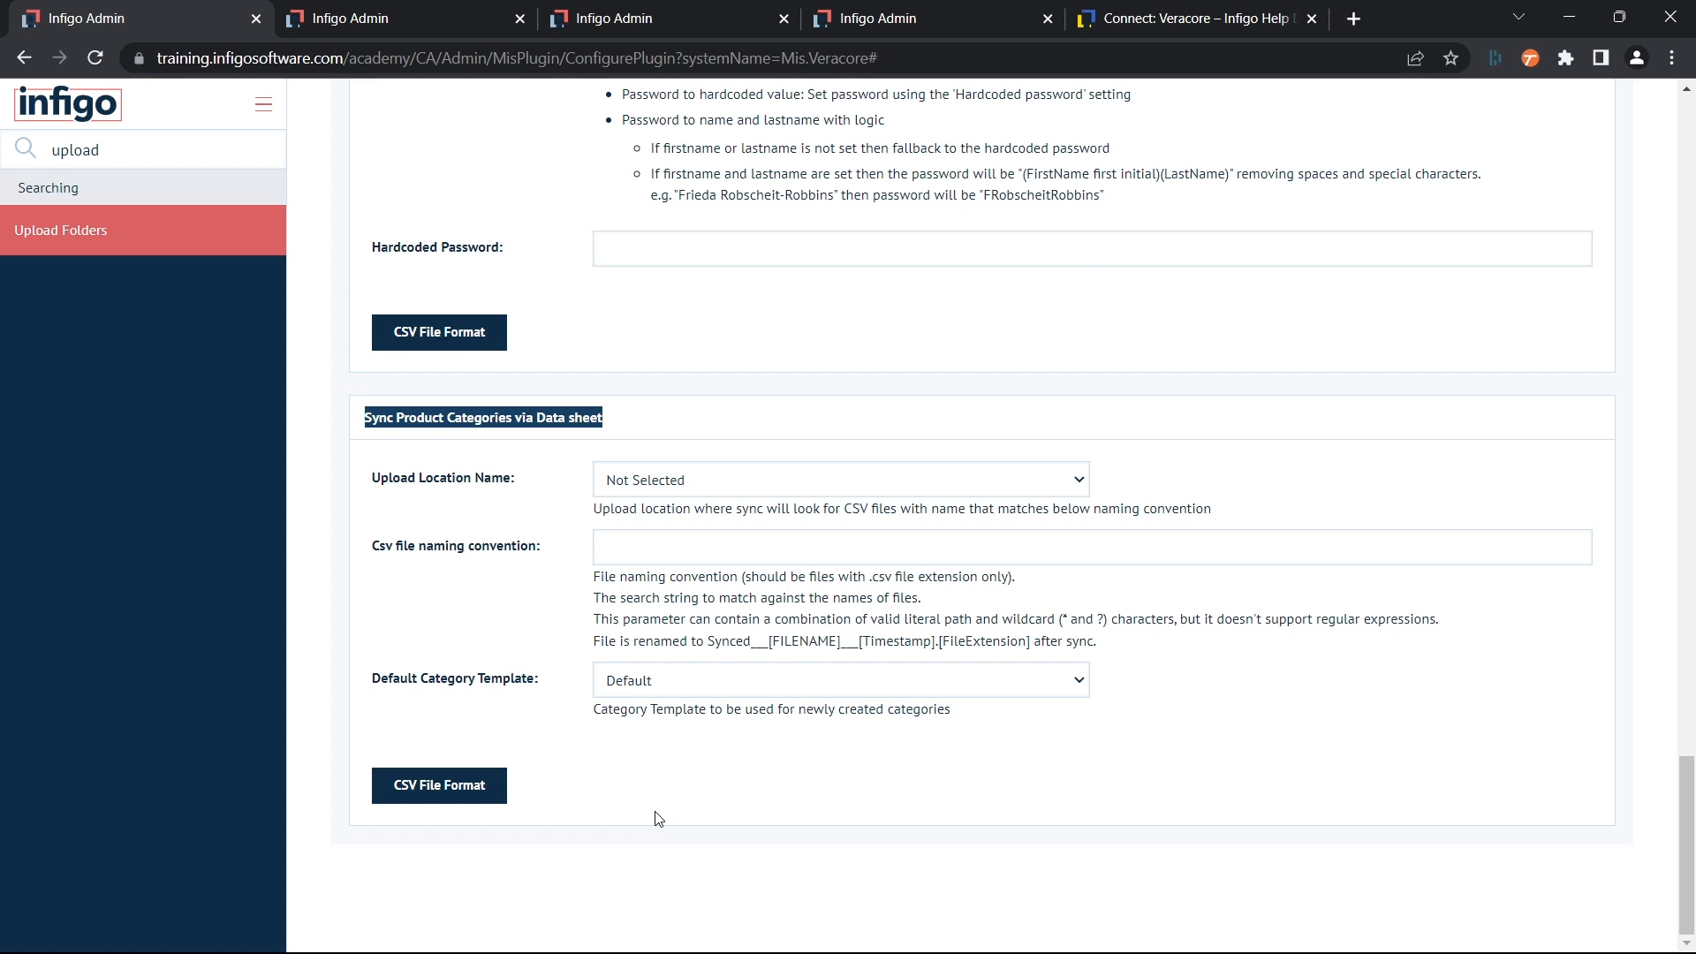
pyautogui.click(340, 470)
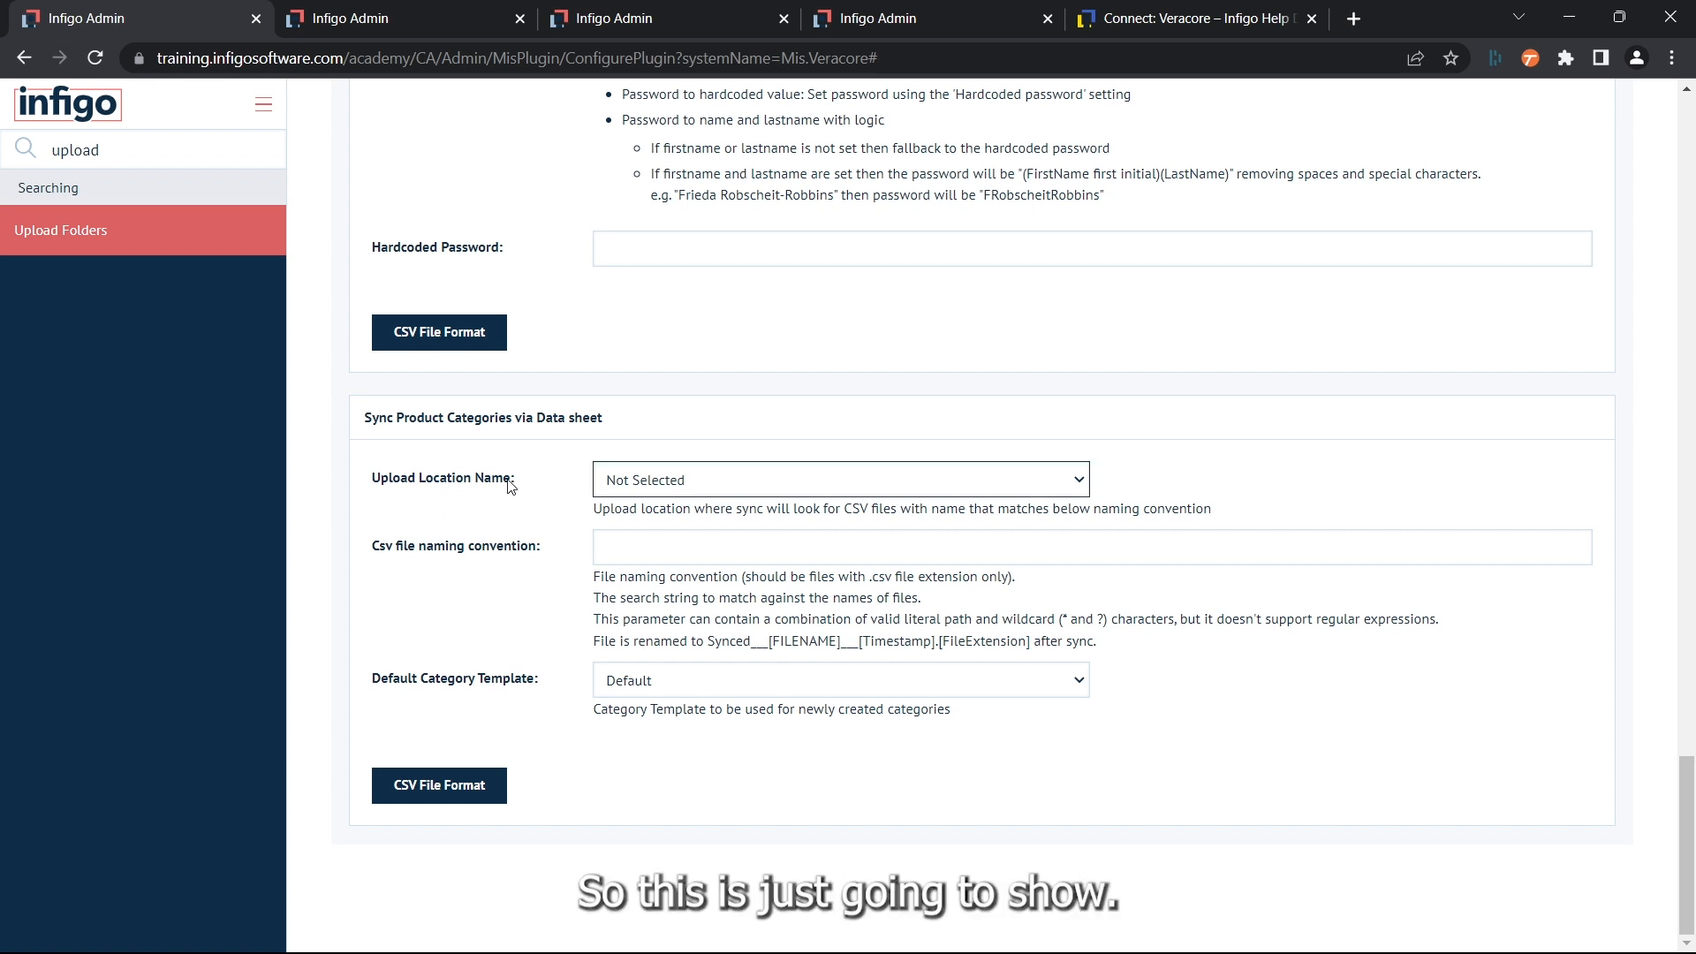
pyautogui.click(661, 490)
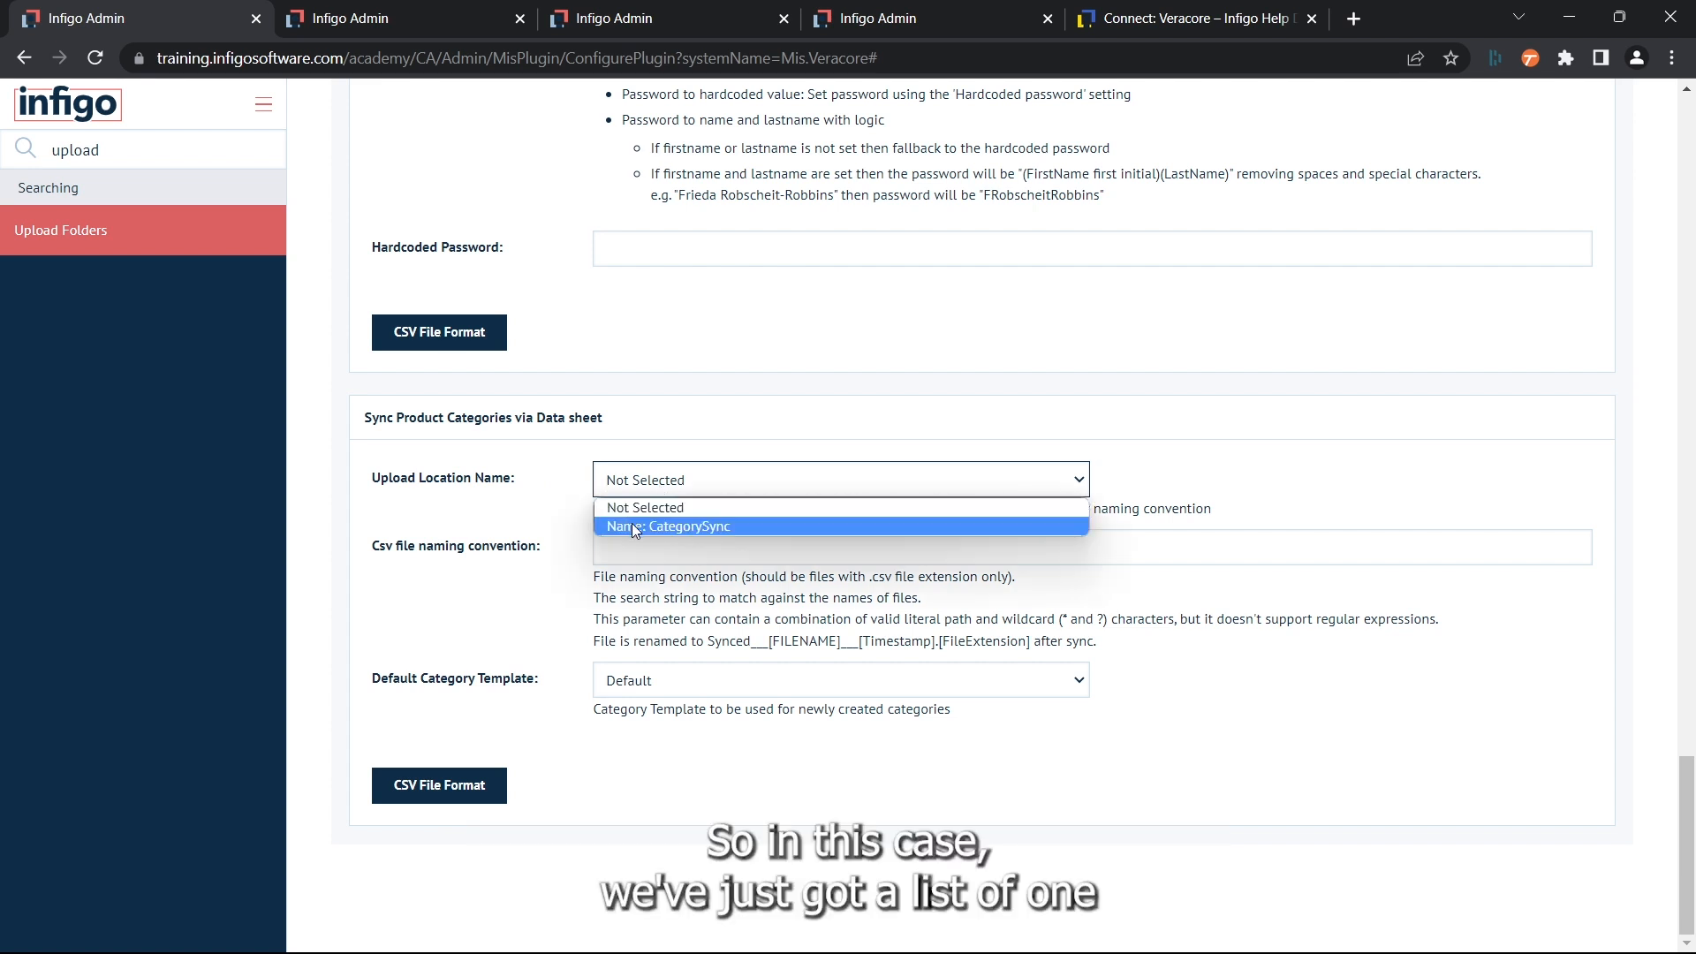
pyautogui.click(728, 526)
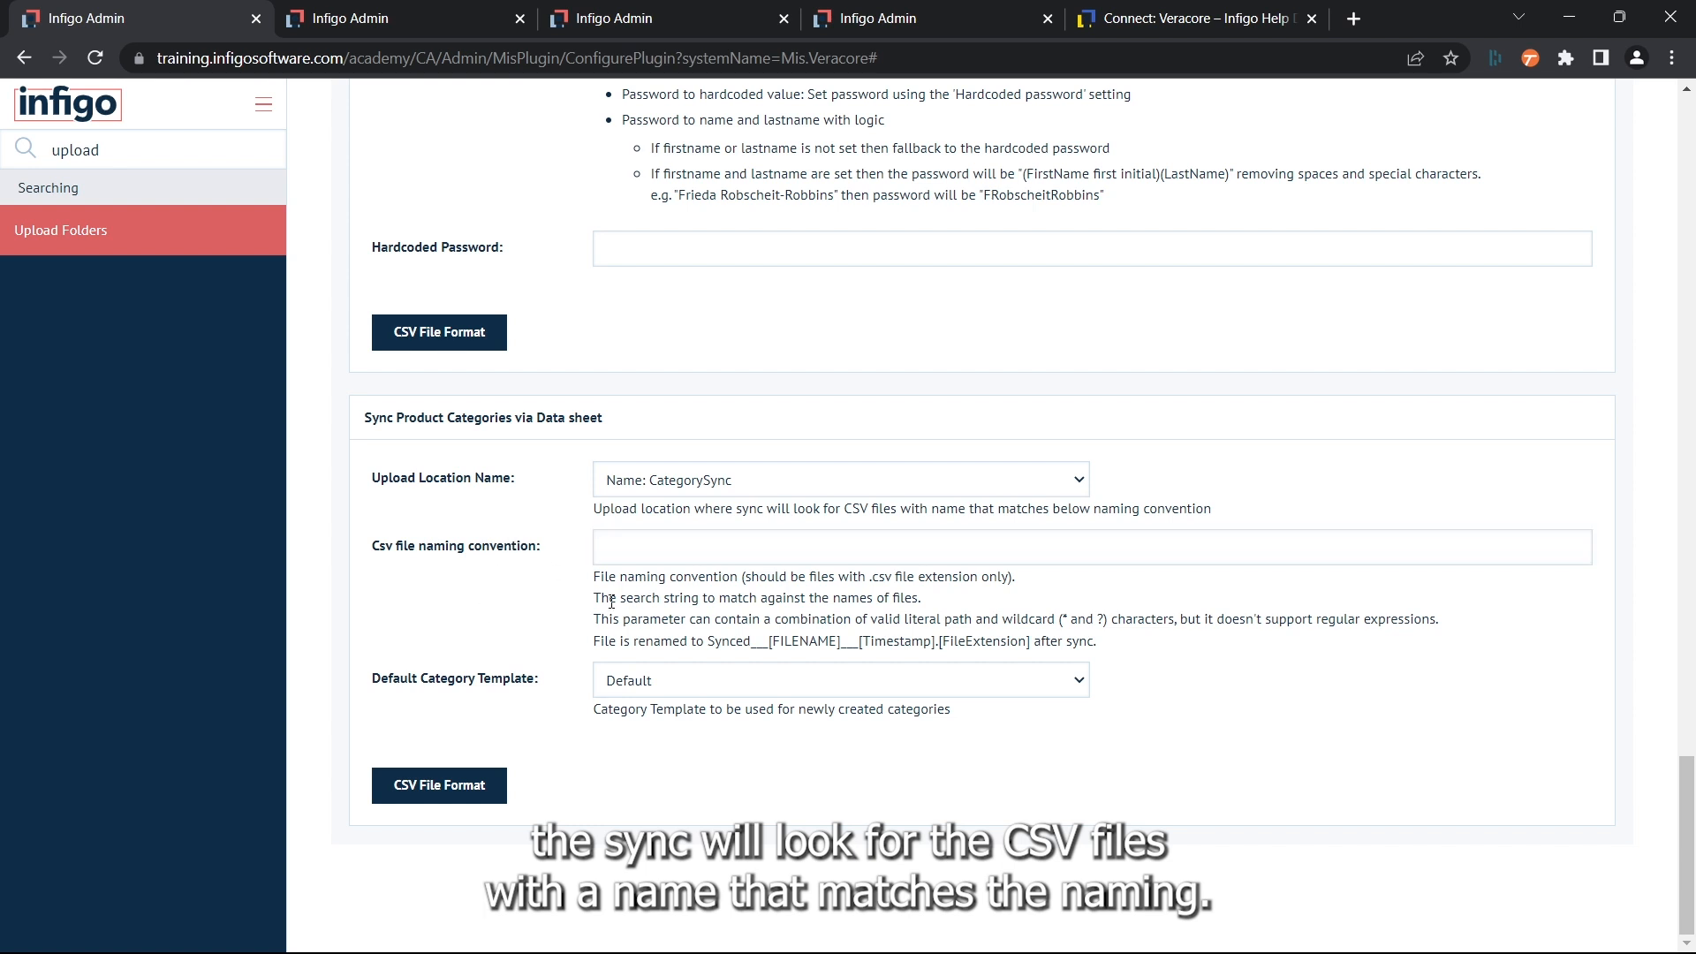
# - Set the category sync's CSV file naming convention to *_category.csv and choose Default as the default category template
pyautogui.click(598, 540)
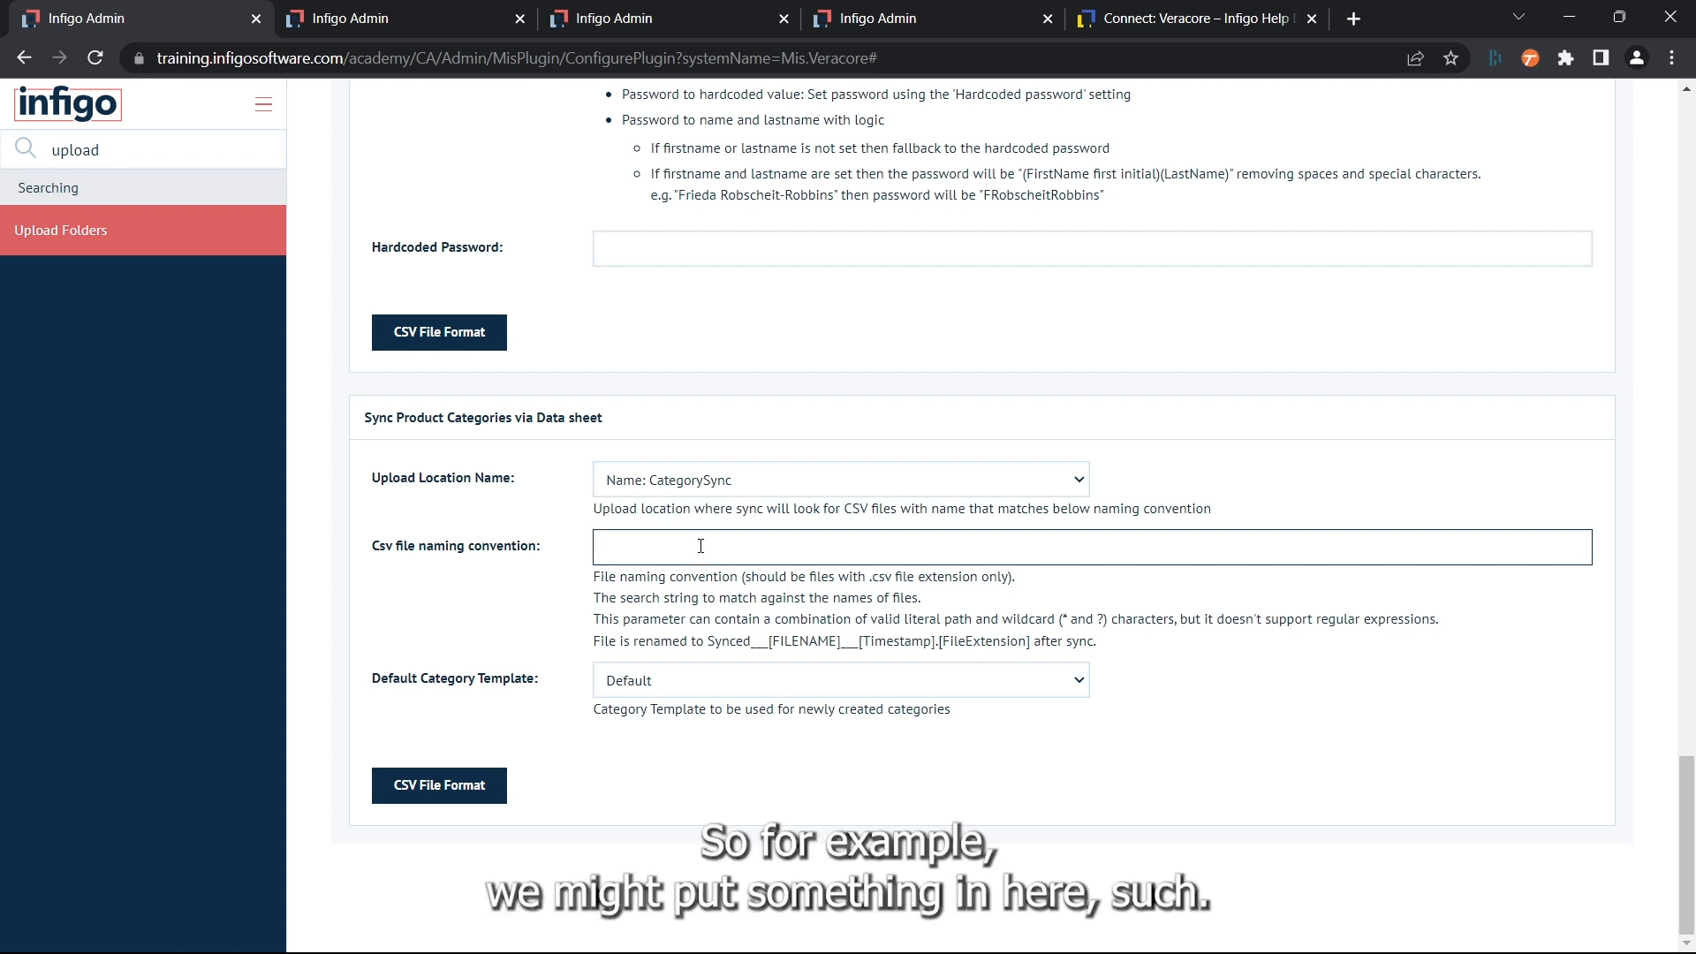
pyautogui.write('*')
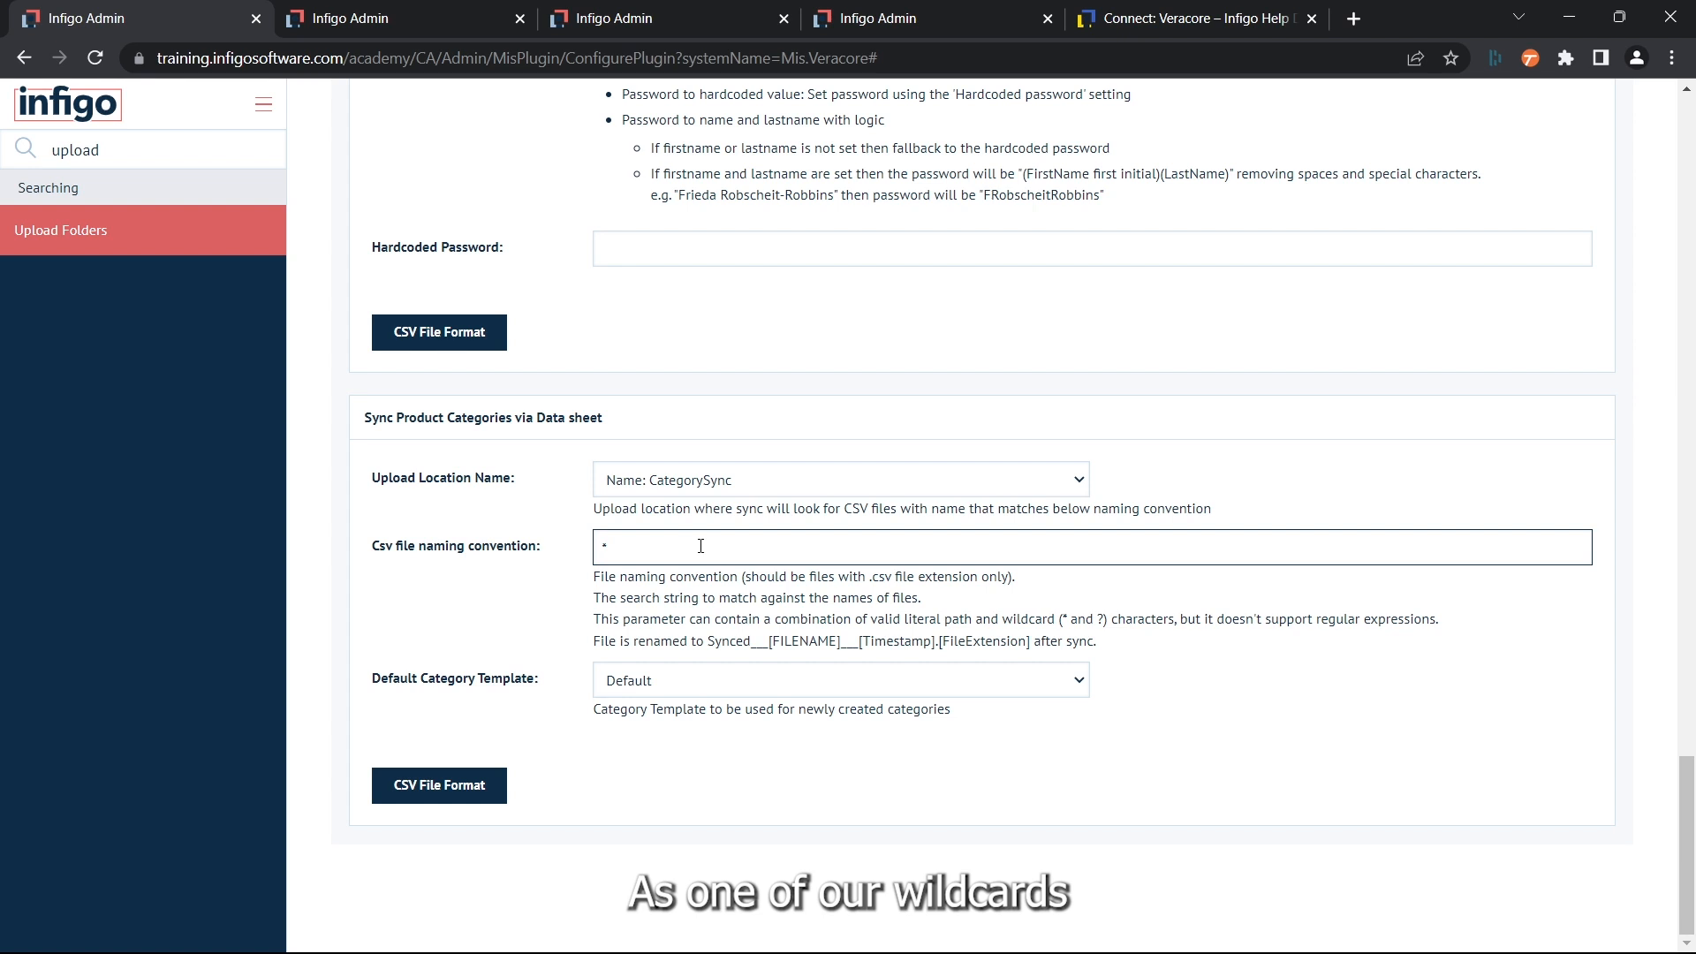
pyautogui.write('_categor')
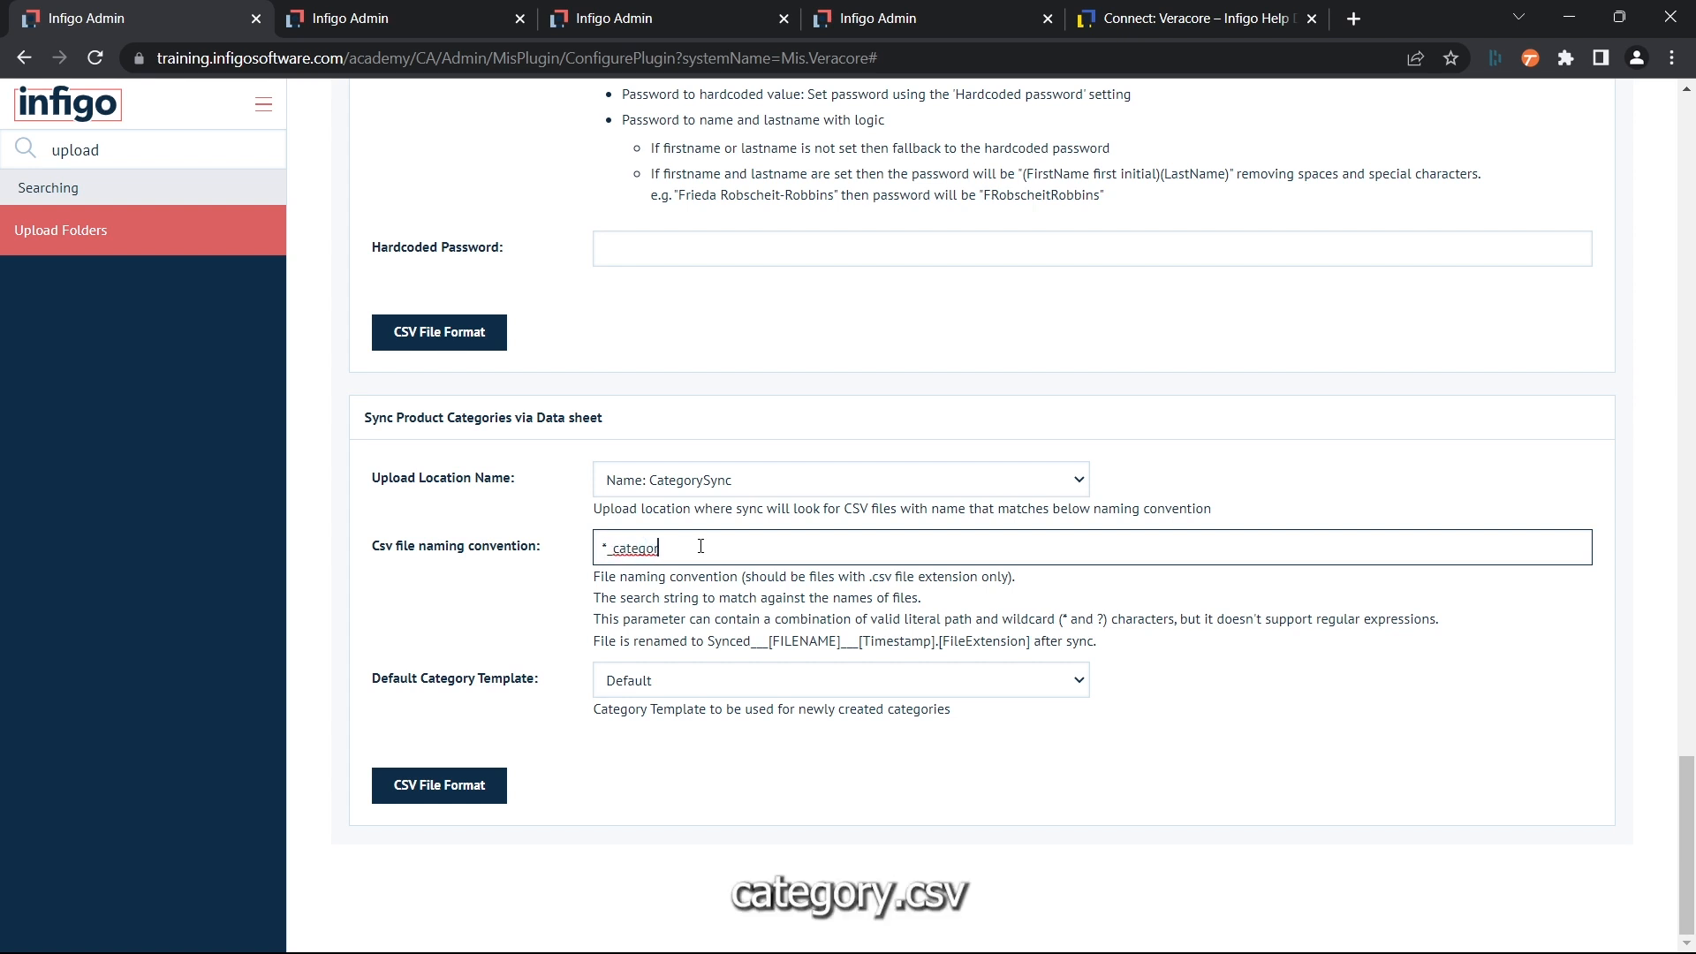
pyautogui.write('y.csv')
pyautogui.click(655, 690)
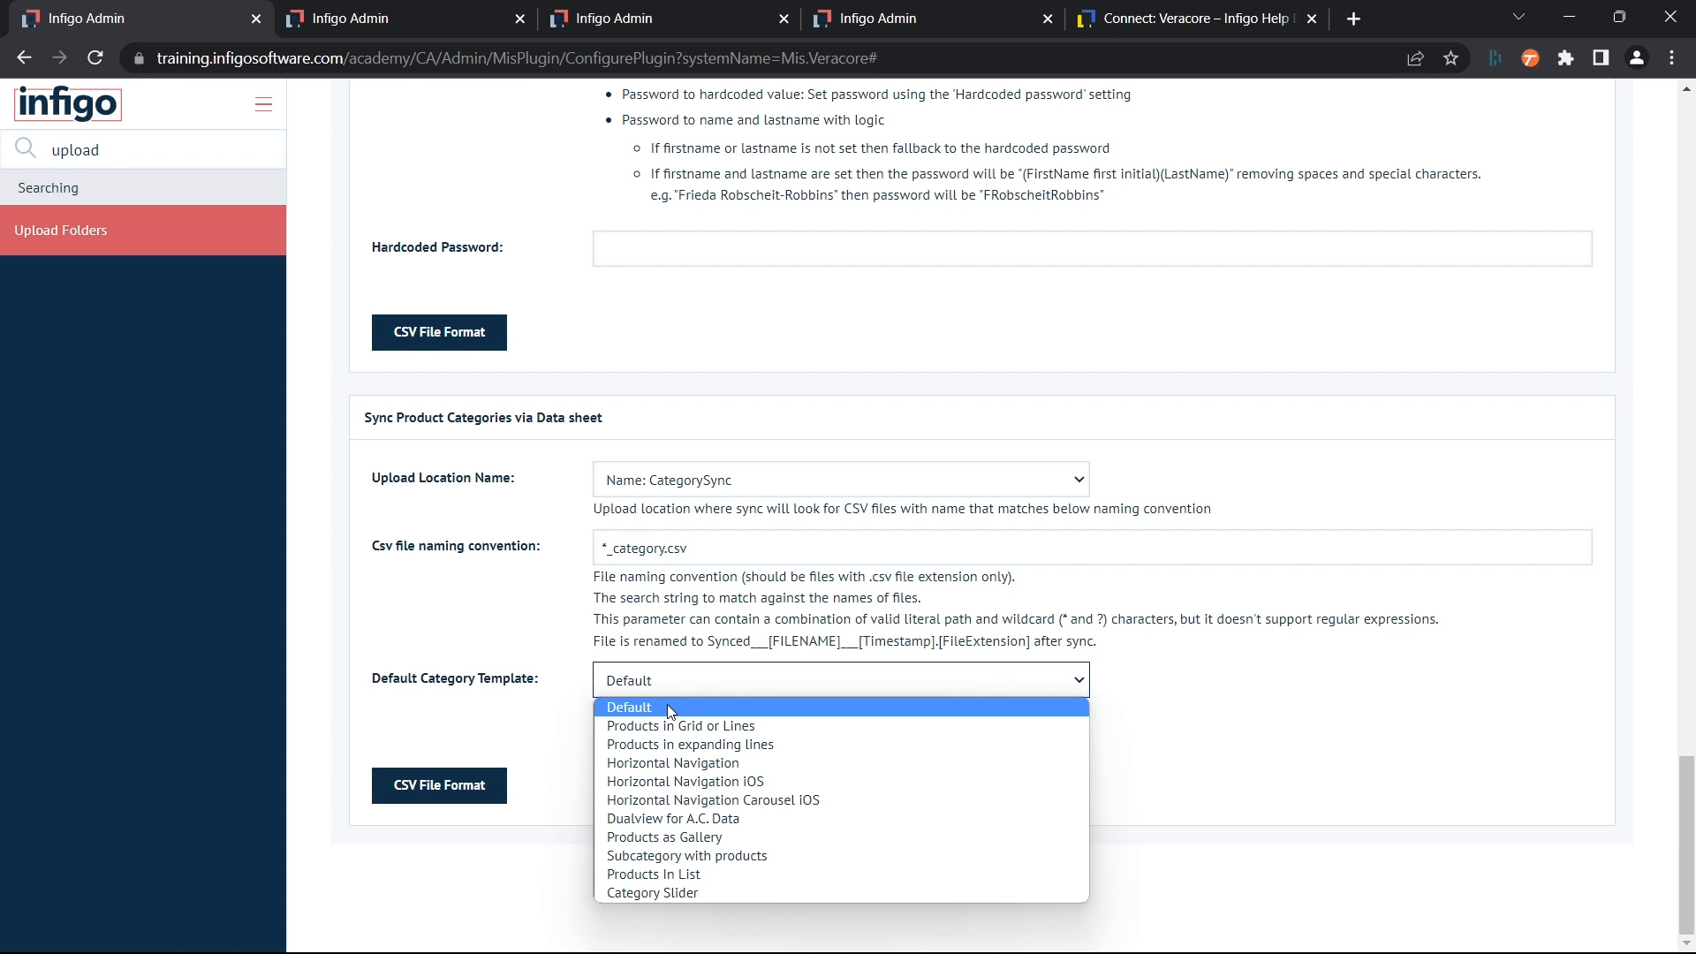
pyautogui.click(652, 704)
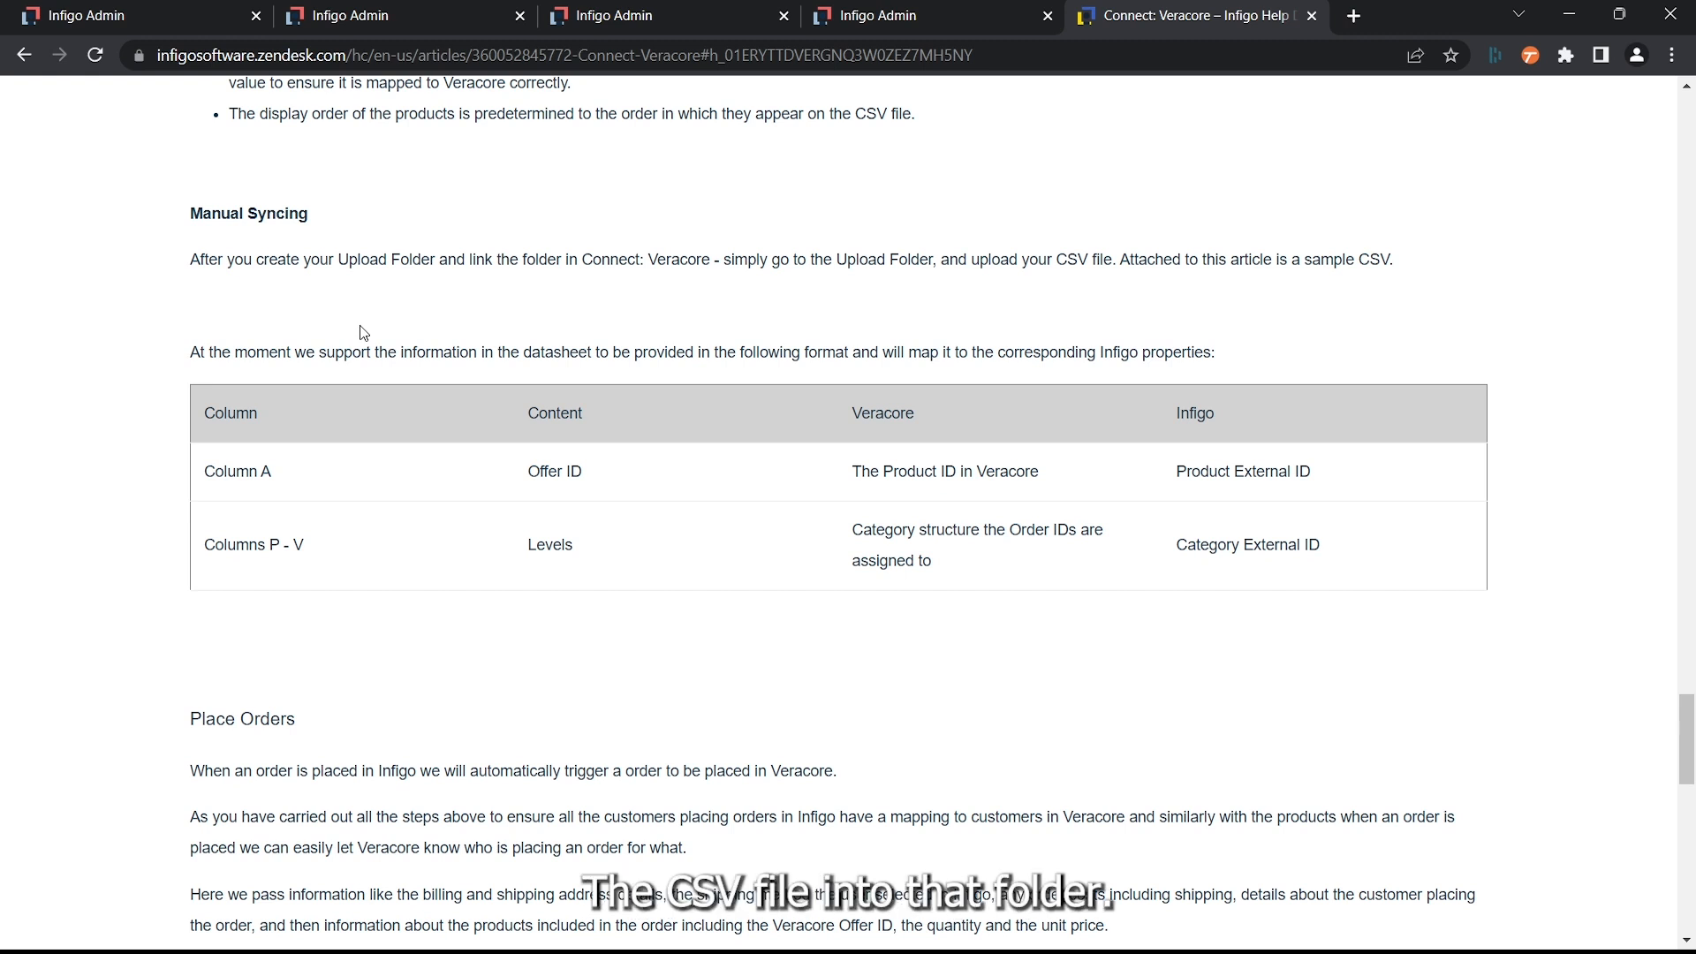
# - Return to the upload folder list and open the Category Sync location to manage its files
pyautogui.click(387, 16)
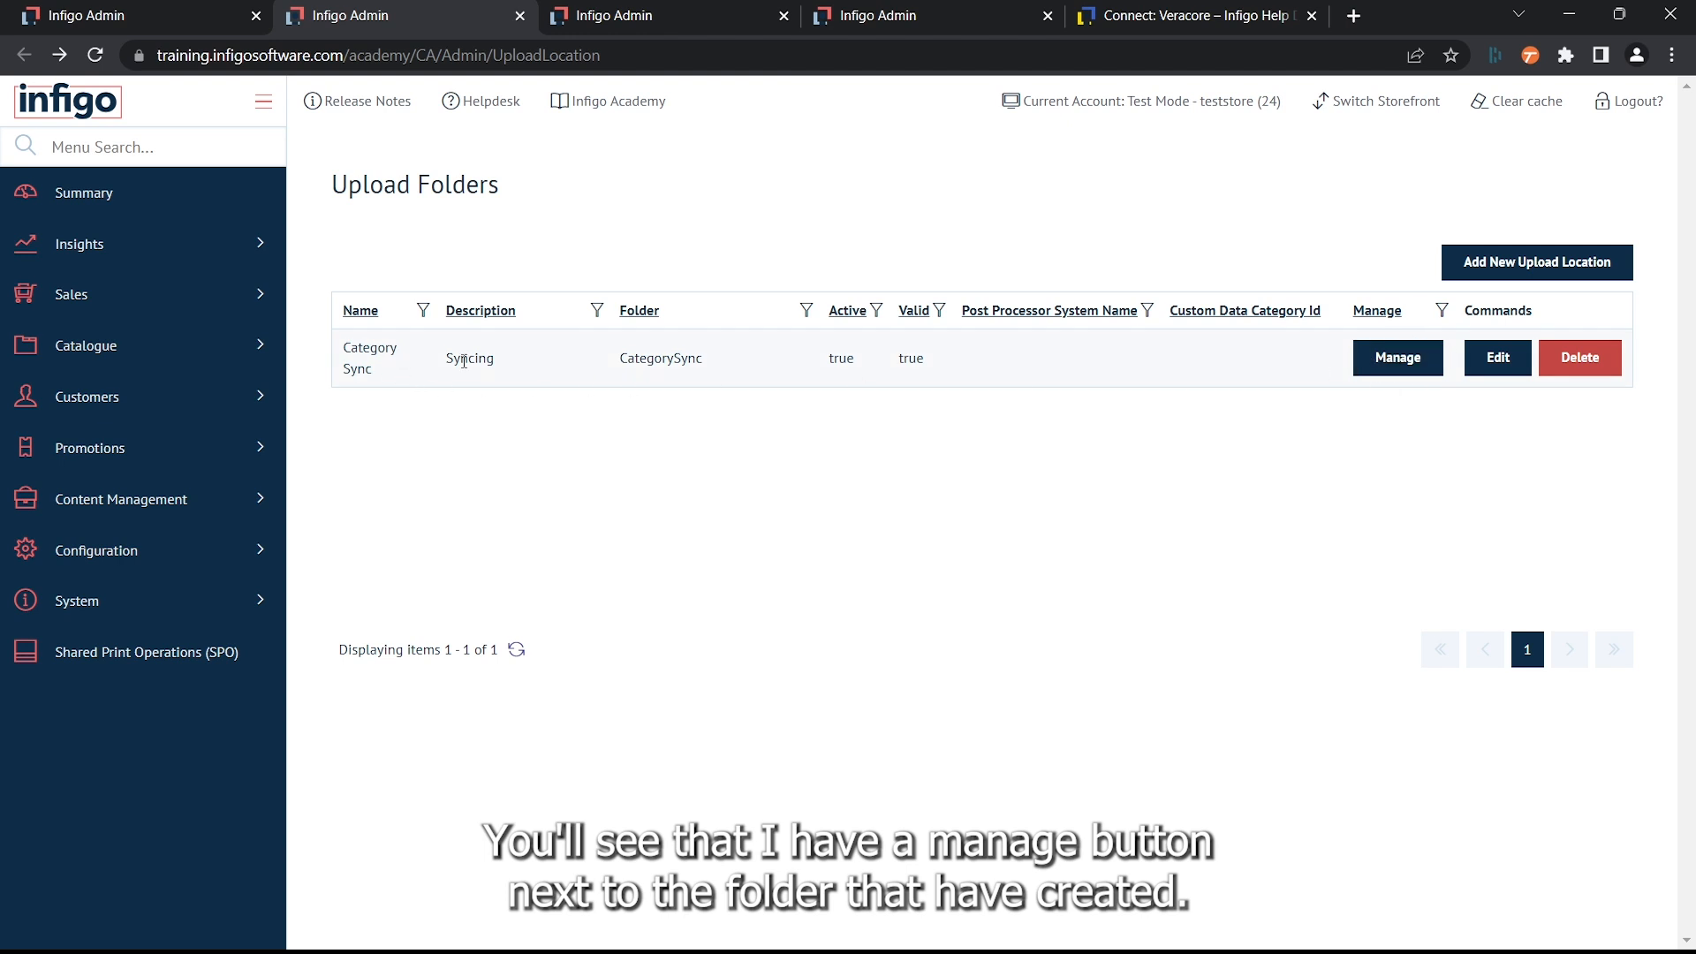
pyautogui.click(1413, 370)
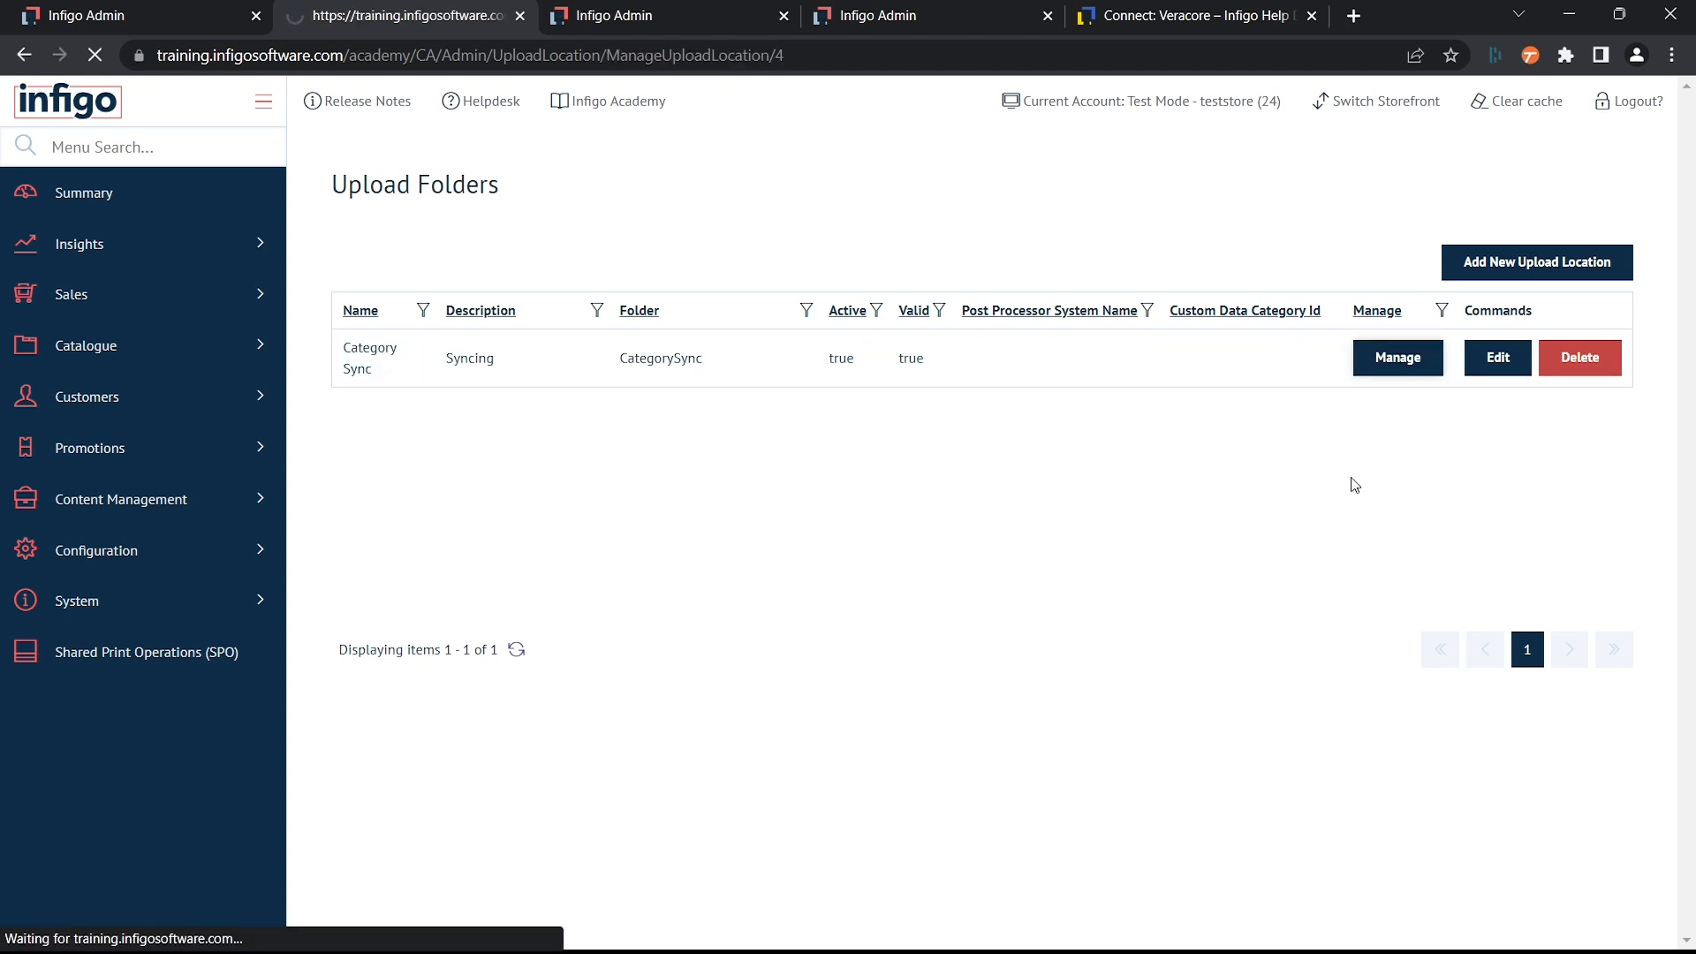